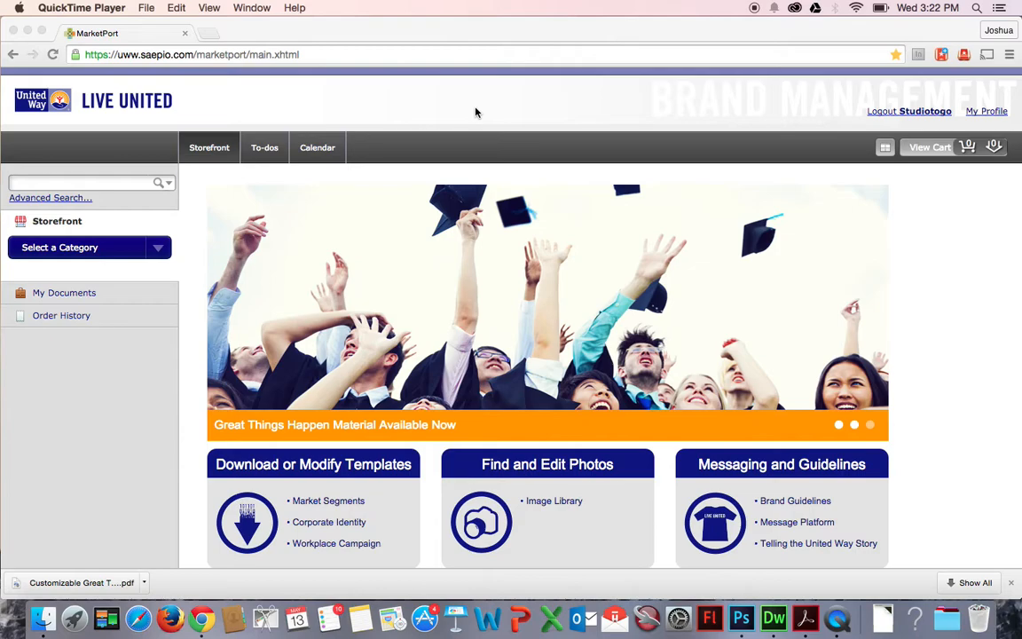
Close the browser's downloads bar.
click(1010, 582)
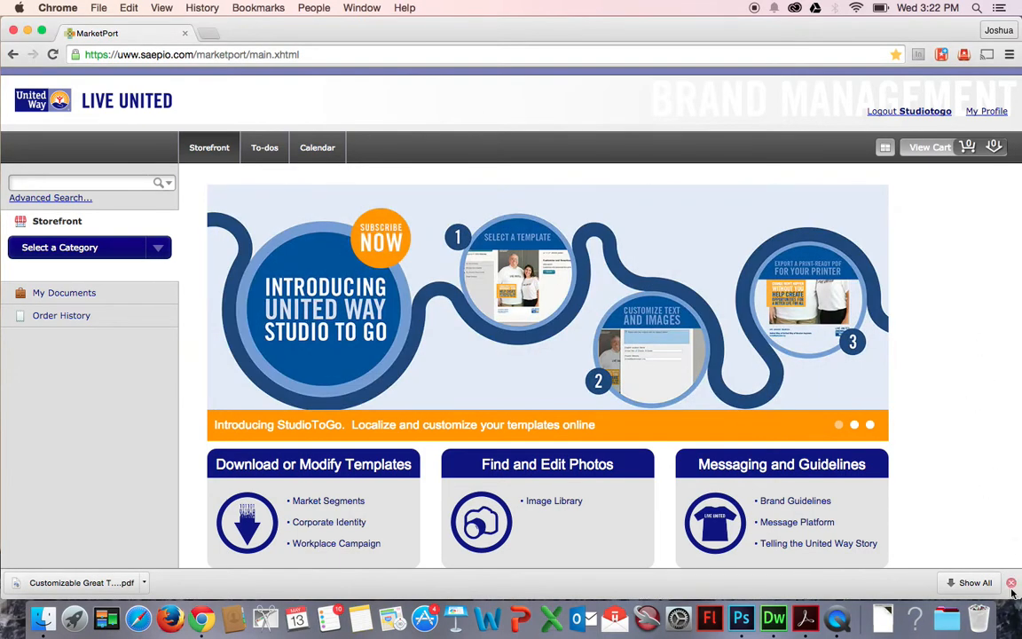
click(1011, 584)
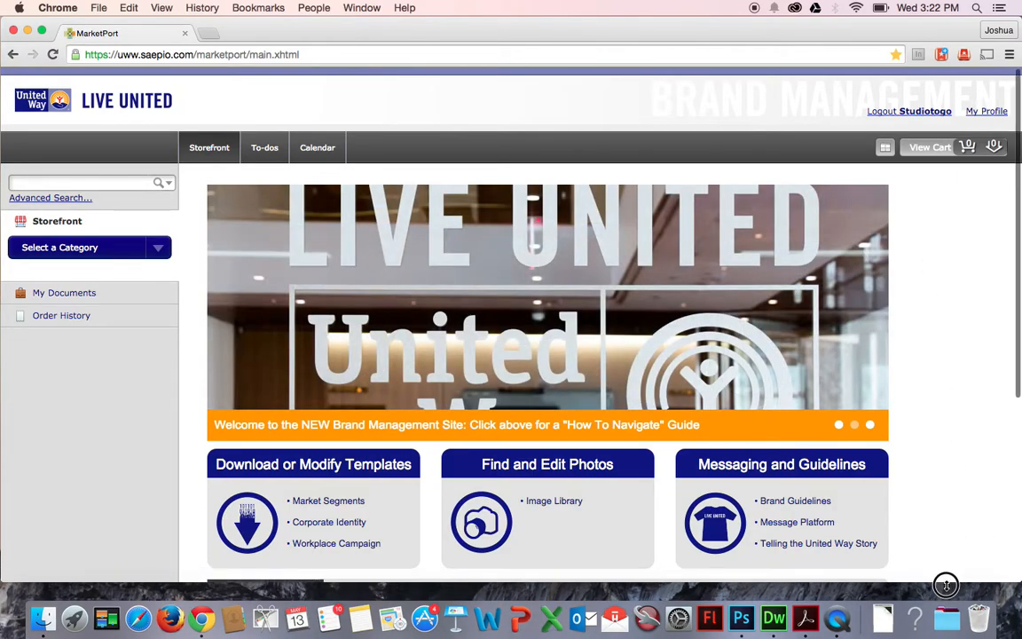
drag(946, 586, 946, 598)
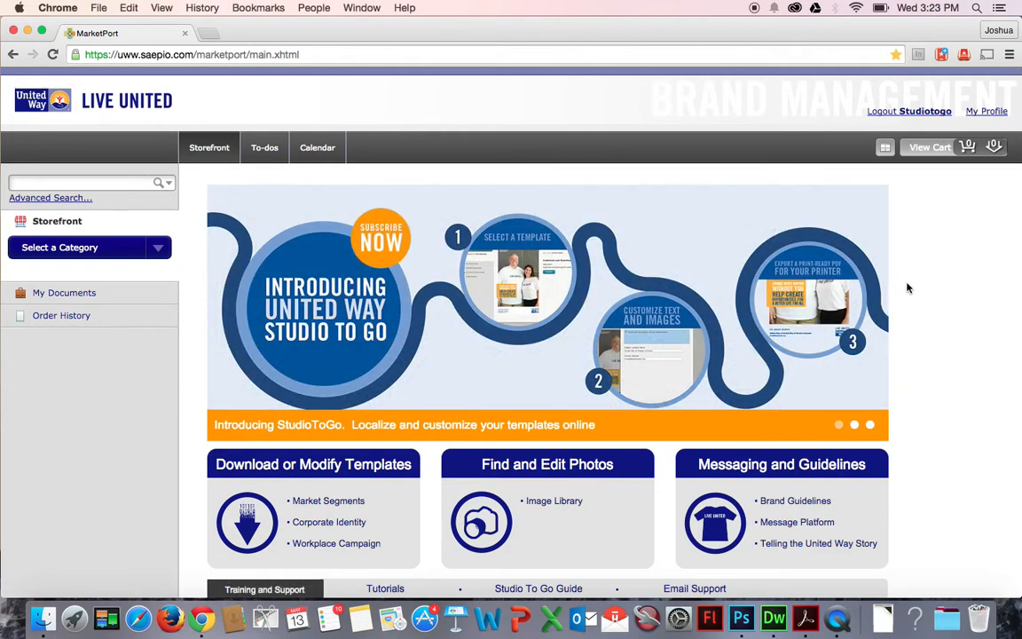
Open the Studio to Go category from the storefront's category list.
scroll(907, 288, down, 2)
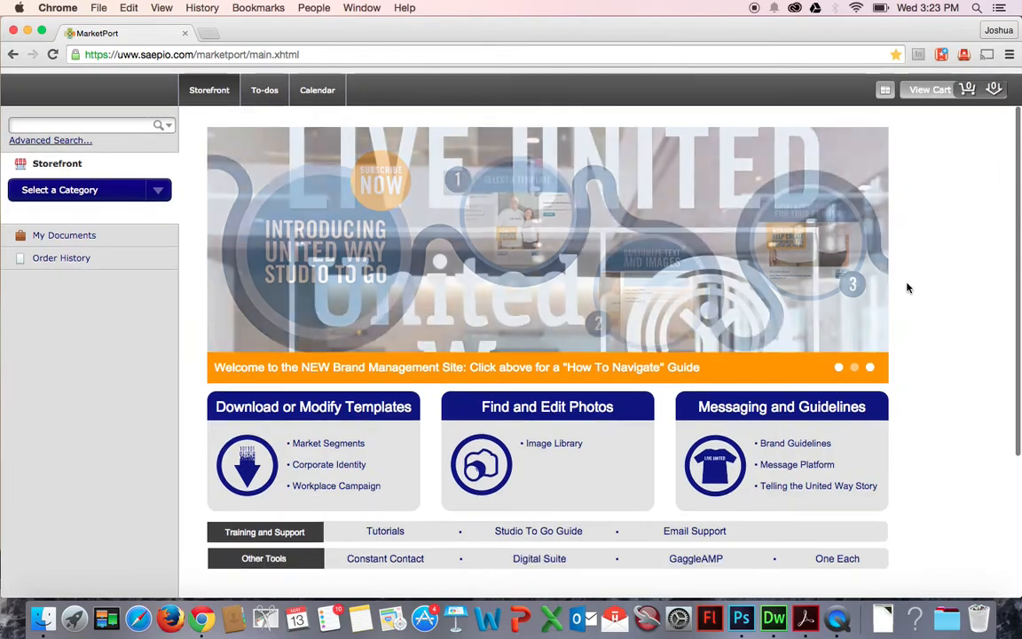
scroll(907, 288, down, 2)
scroll(907, 288, up, 4)
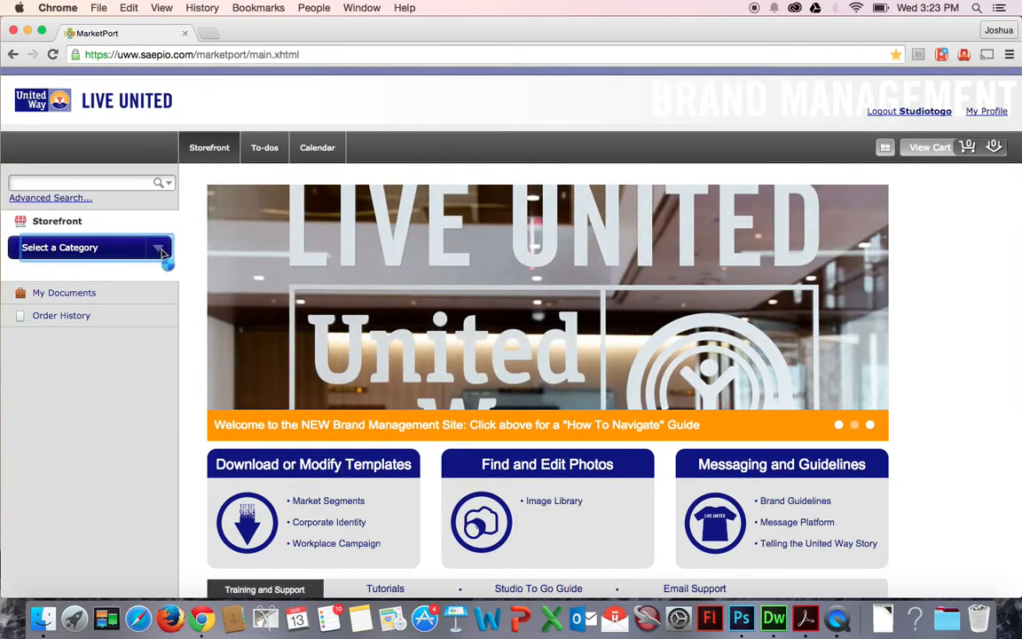
click(163, 256)
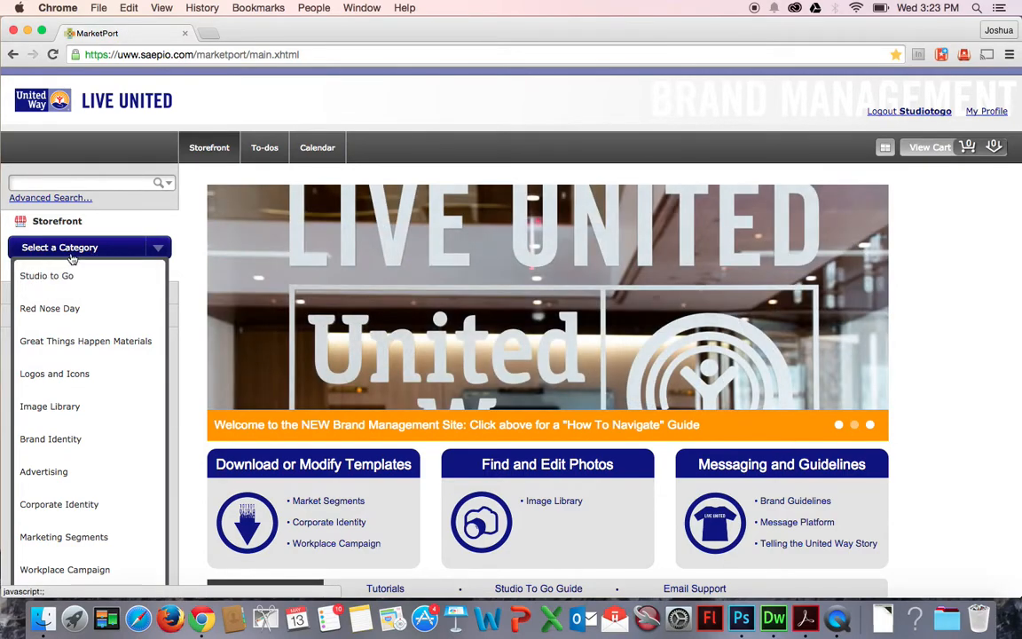
click(65, 278)
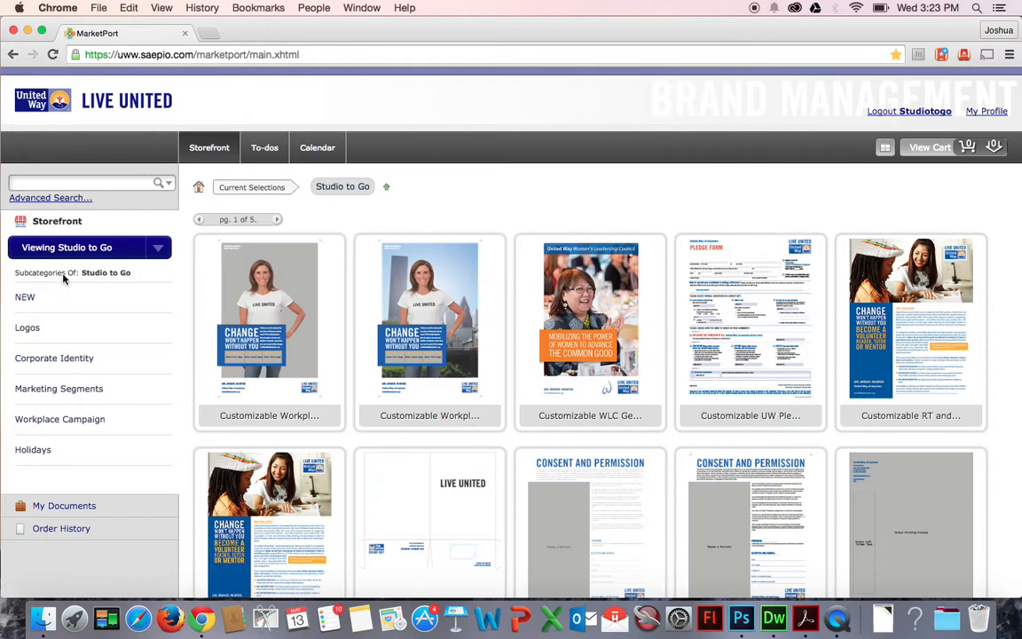
Browse through the pages of Studio to Go templates.
scroll(557, 201, down, 1)
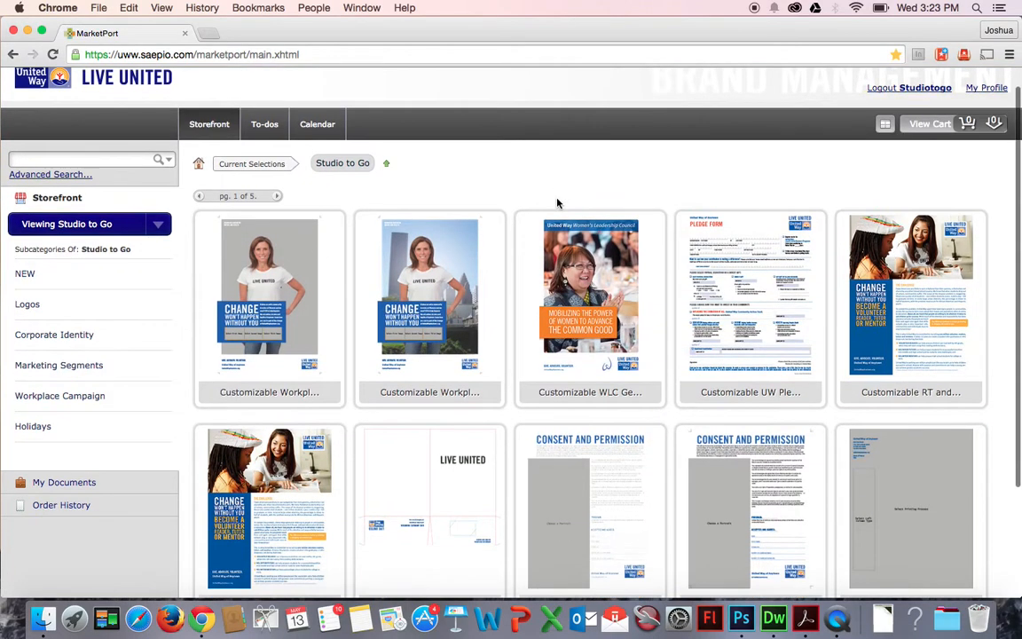
scroll(359, 231, down, 5)
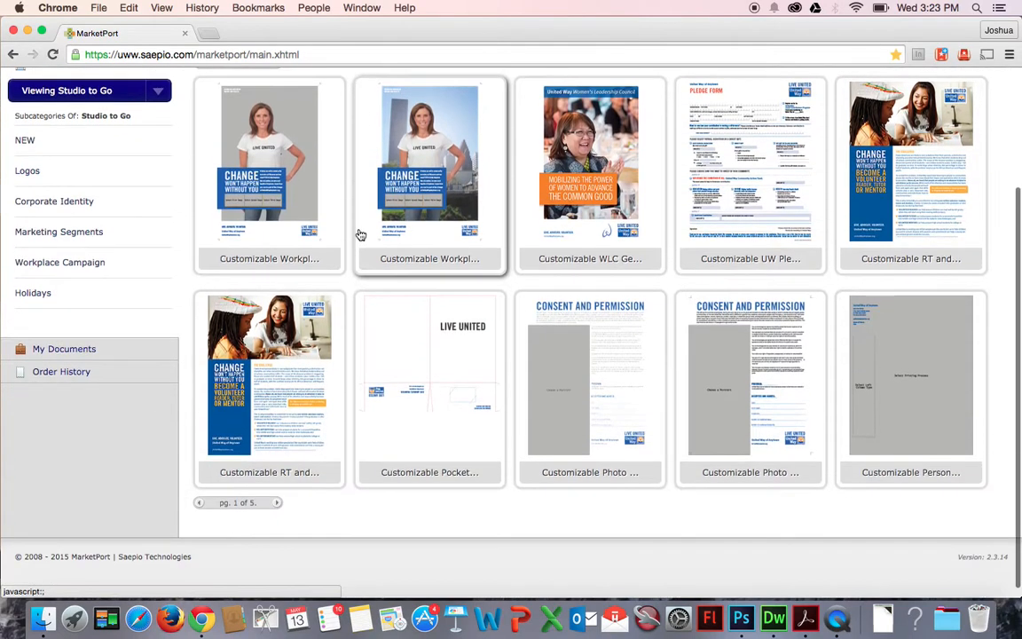
scroll(380, 419, up, 6)
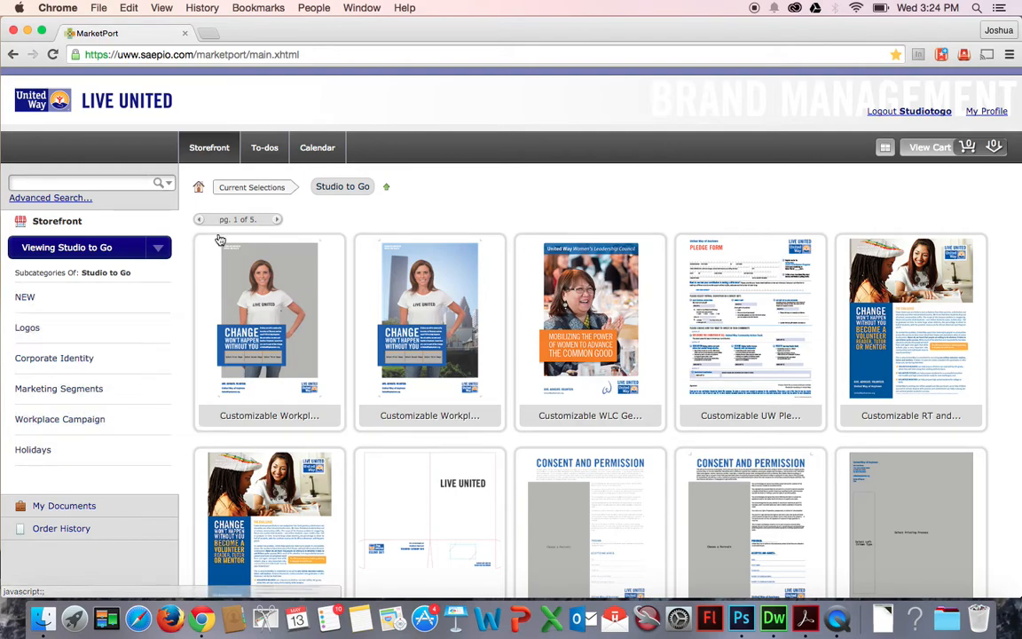
click(279, 222)
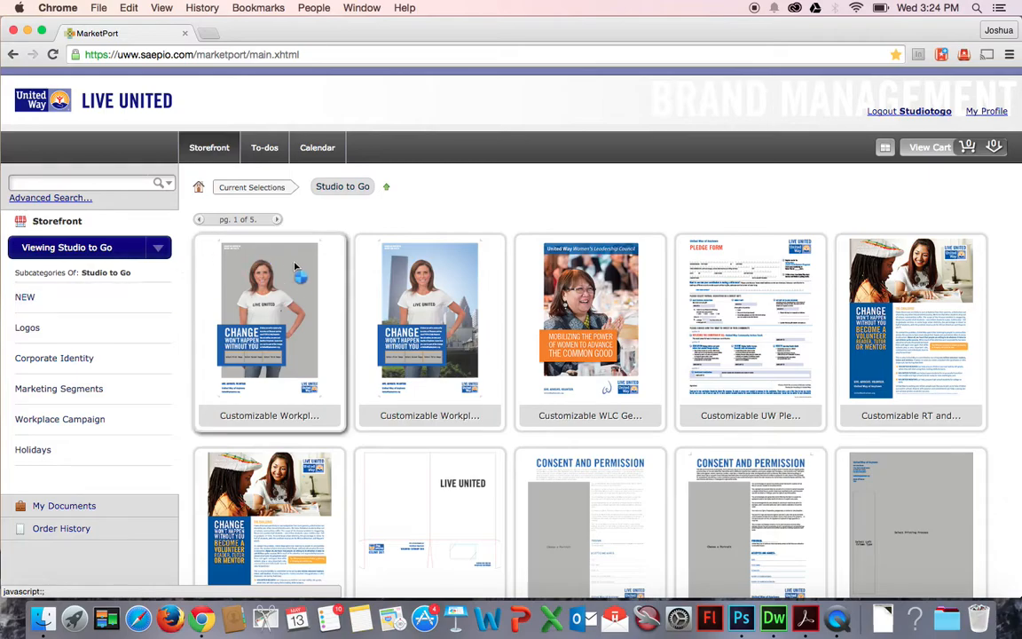
scroll(428, 337, down, 5)
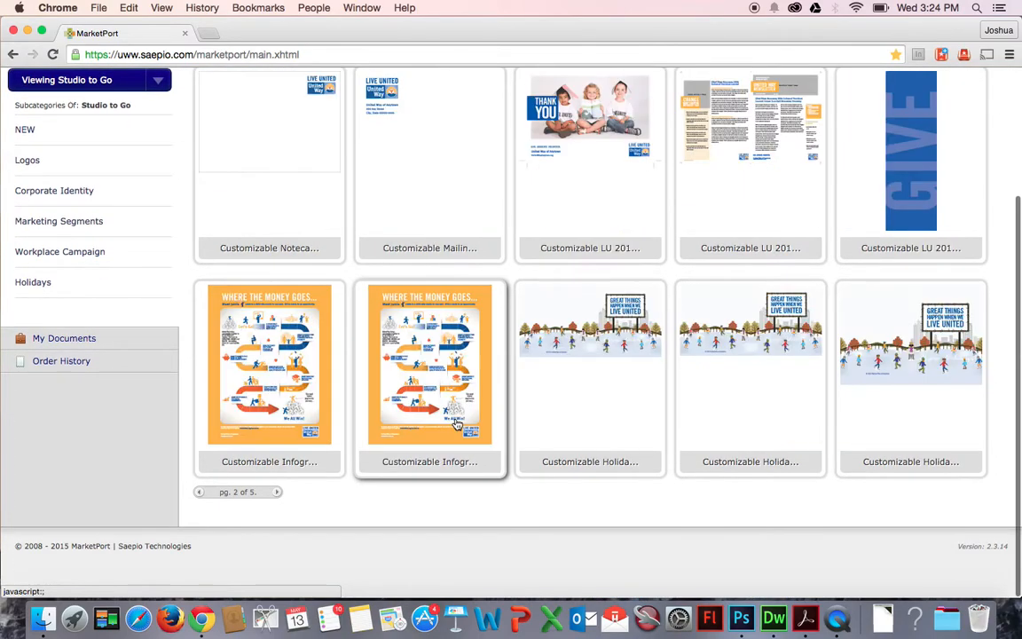
scroll(572, 221, up, 5)
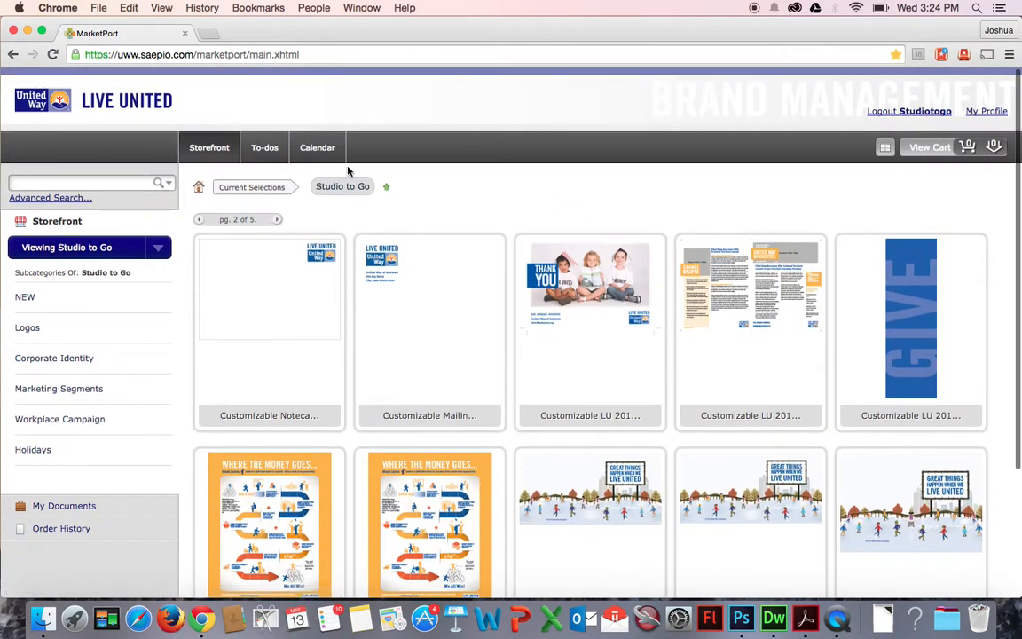
click(277, 220)
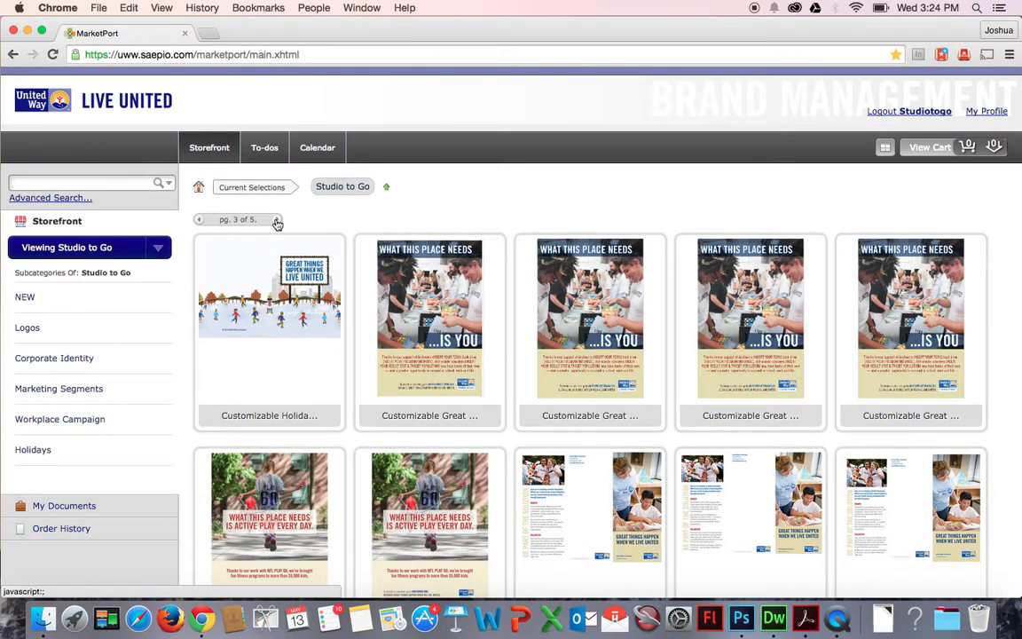
click(277, 220)
scroll(482, 208, down, 3)
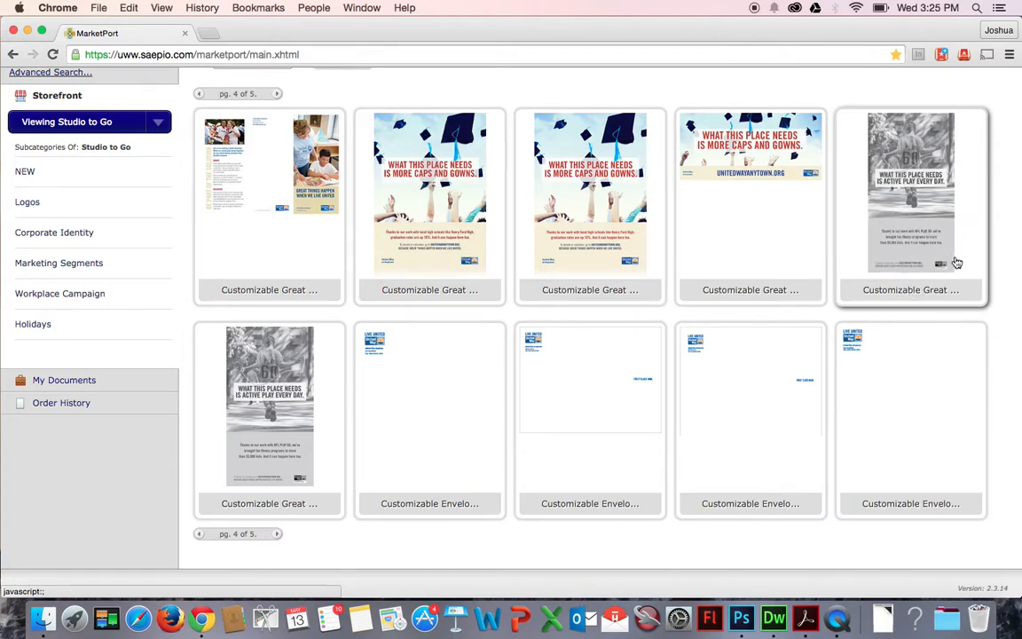
Open the Customizable Great Things Happen 11.5x21 Newspaper Ad Without Crops template's details.
click(890, 285)
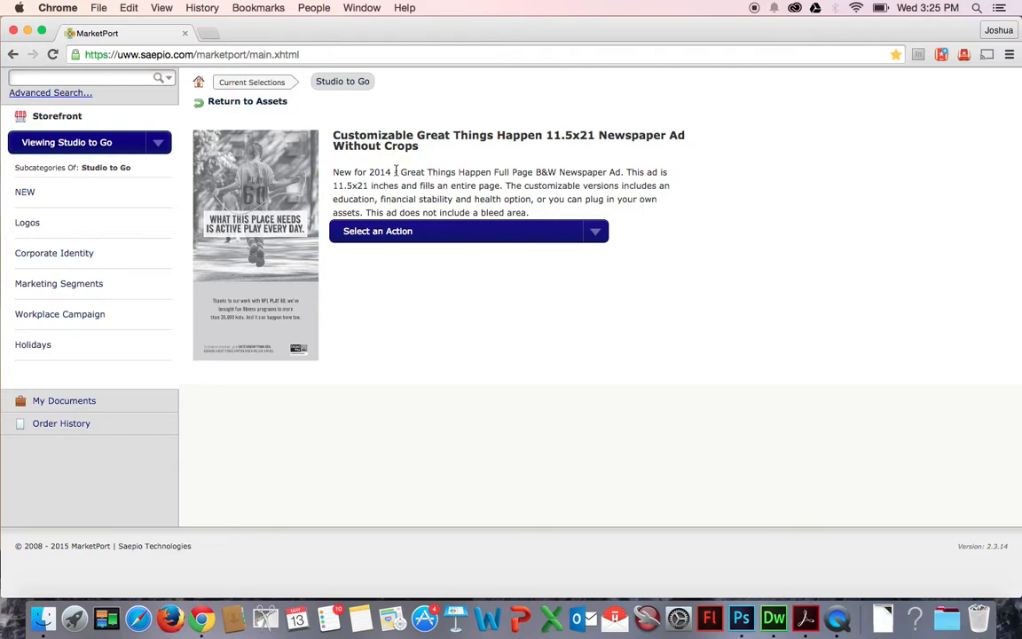
scroll(329, 173, up, 2)
drag(341, 228, 486, 256)
click(518, 256)
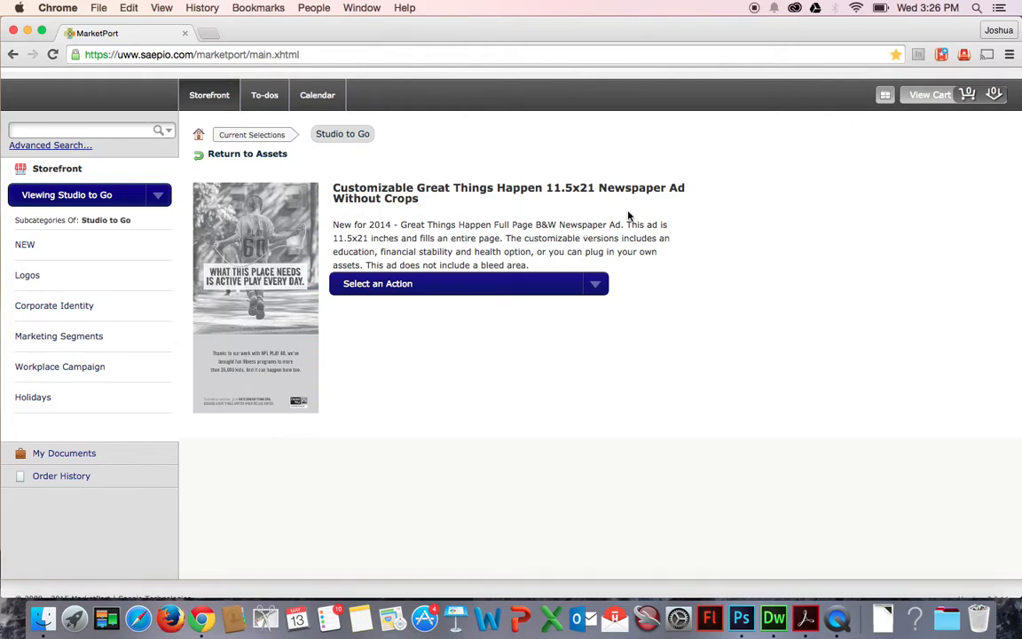
Choose to customize the template with Studio to Go and download it.
click(602, 291)
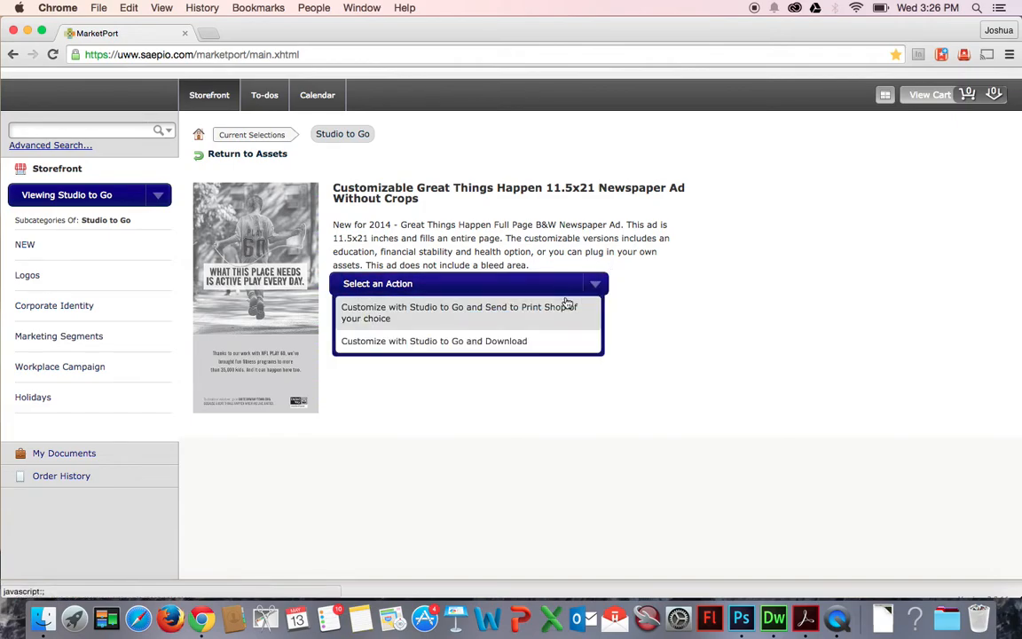
click(464, 345)
click(380, 391)
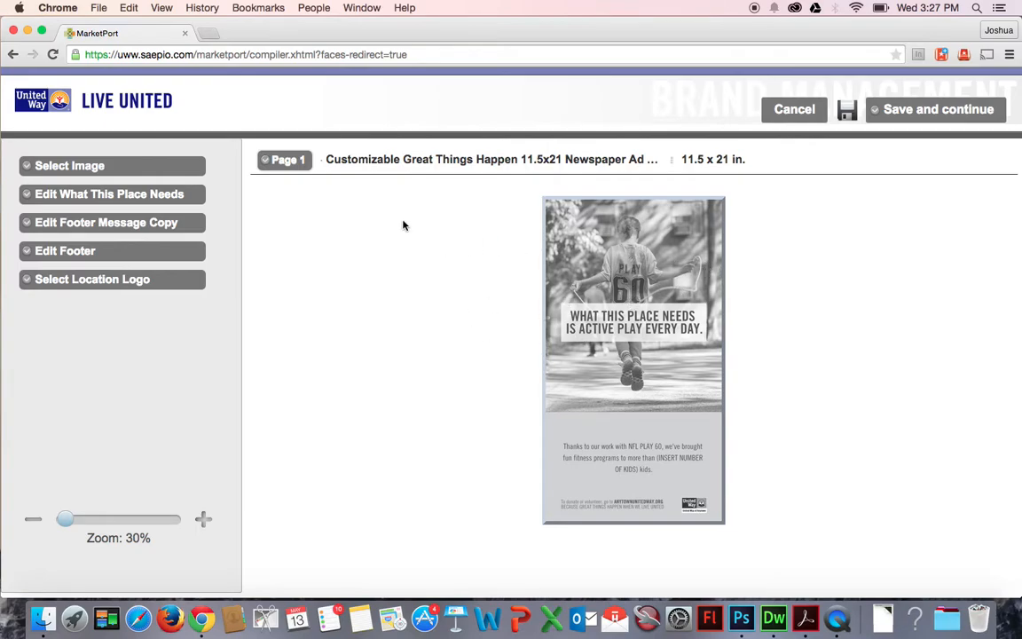
Open the image selection for the ad and pick Education.pdf from the library.
click(105, 165)
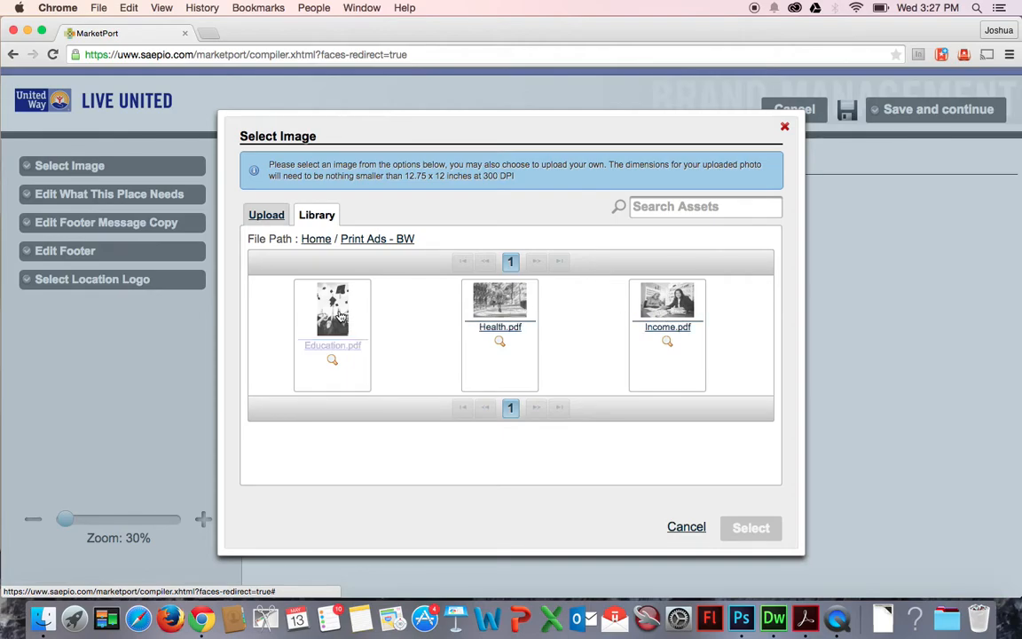
click(266, 216)
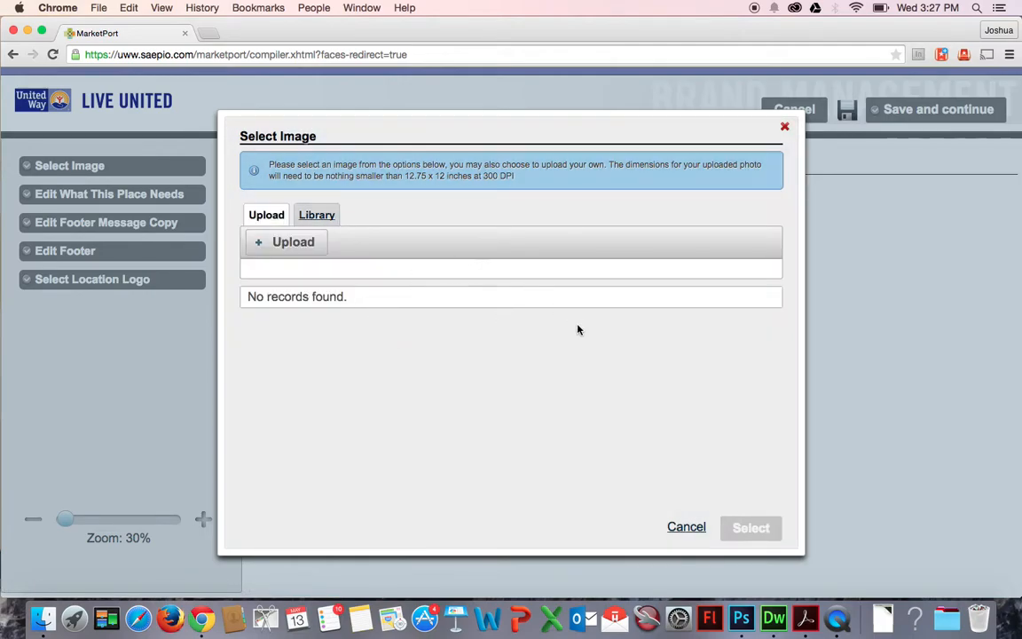
click(317, 215)
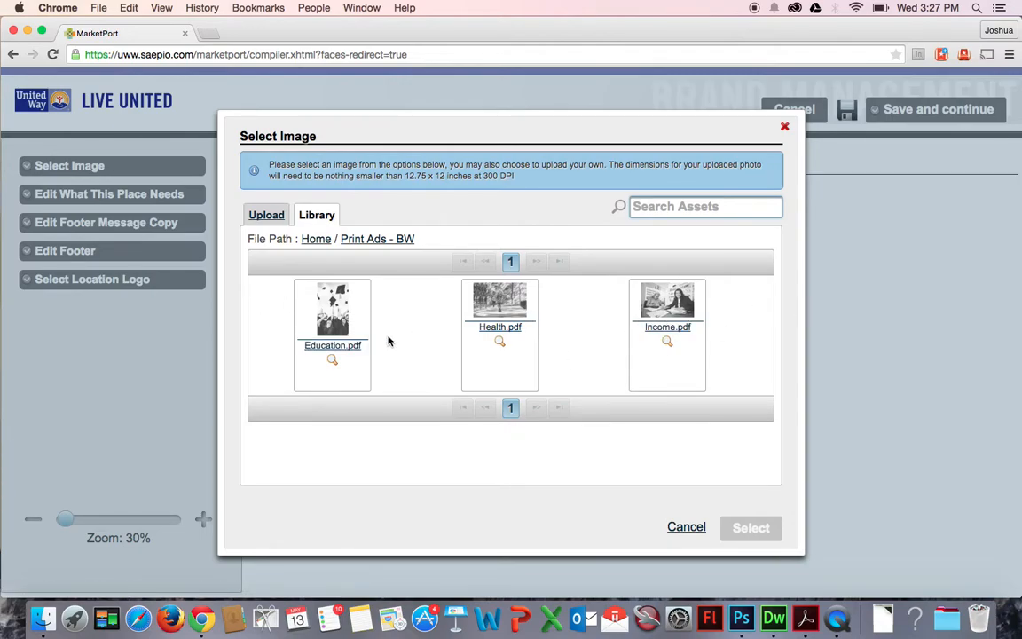
click(333, 324)
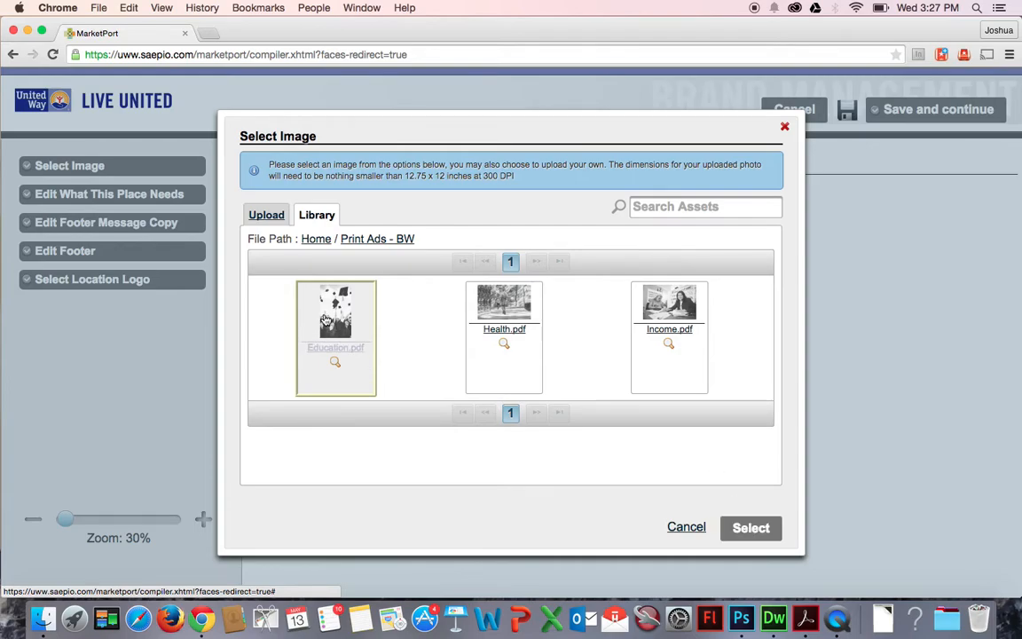
click(750, 527)
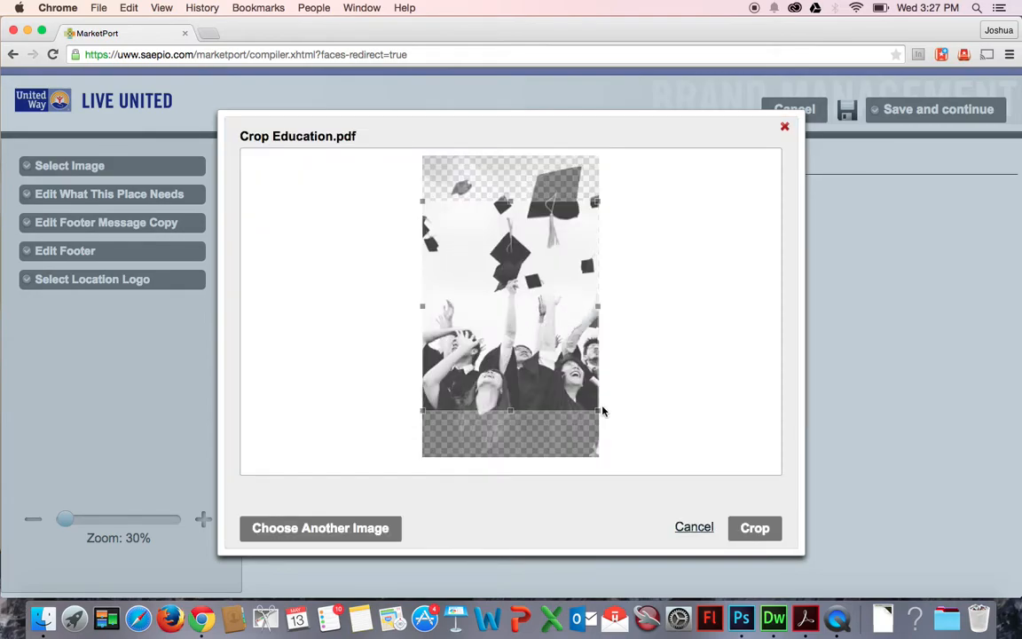
drag(599, 413, 508, 364)
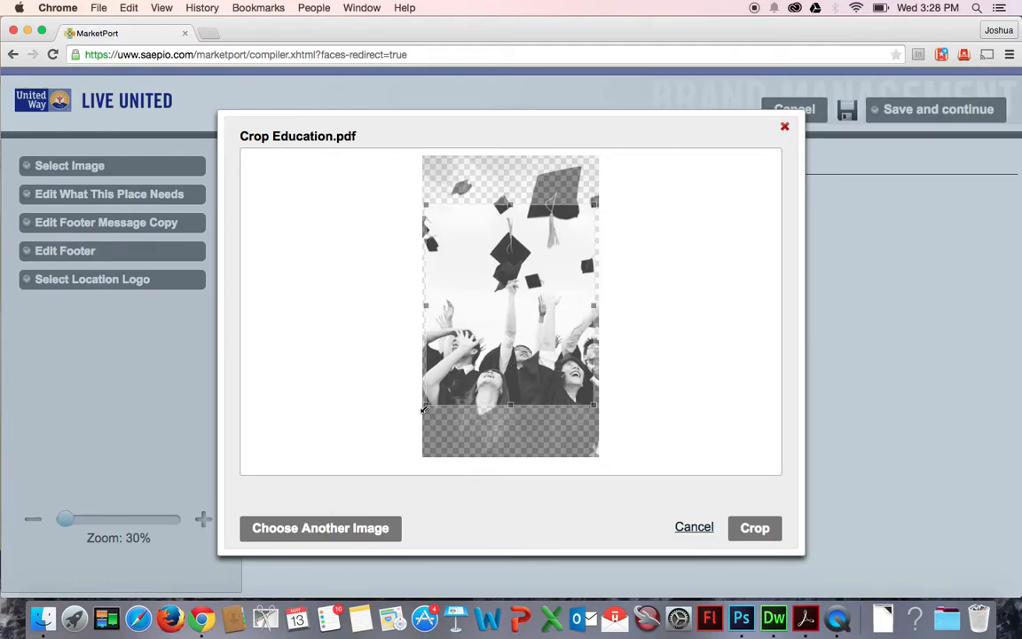
drag(425, 405, 516, 344)
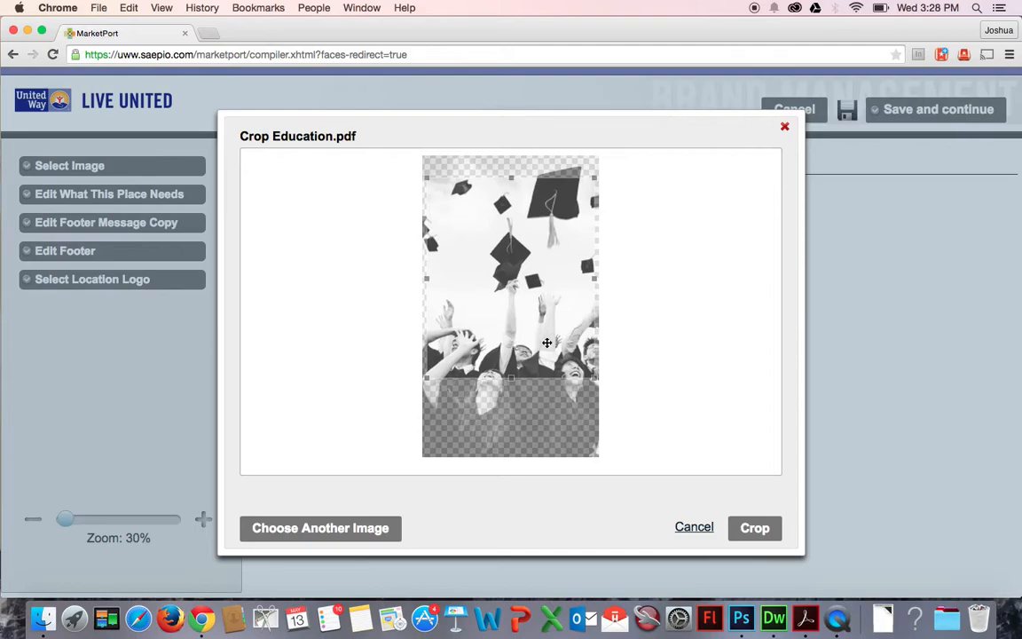
click(363, 530)
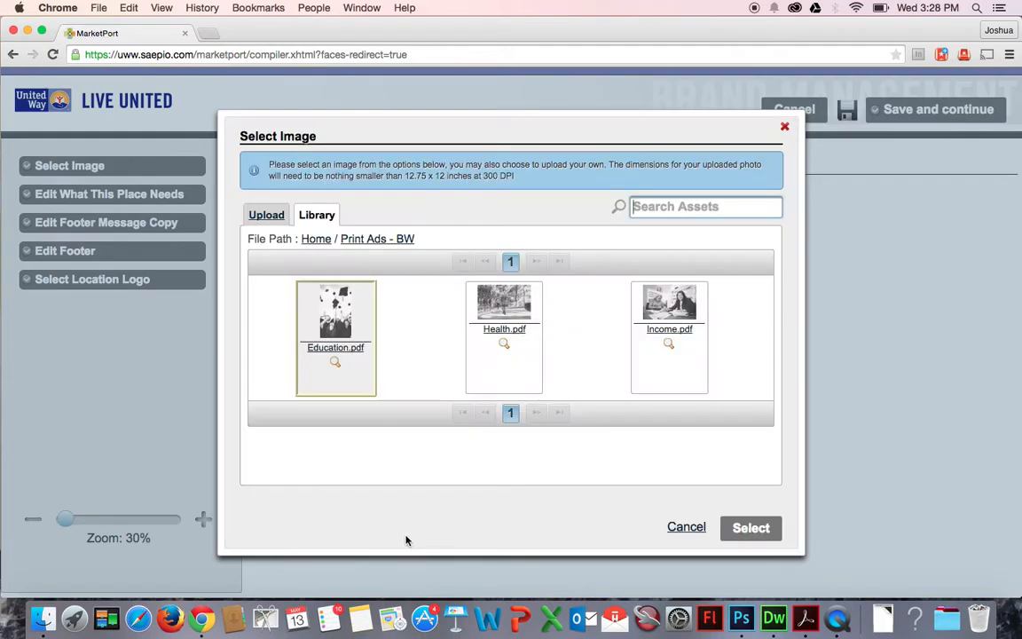
drag(522, 179, 487, 176)
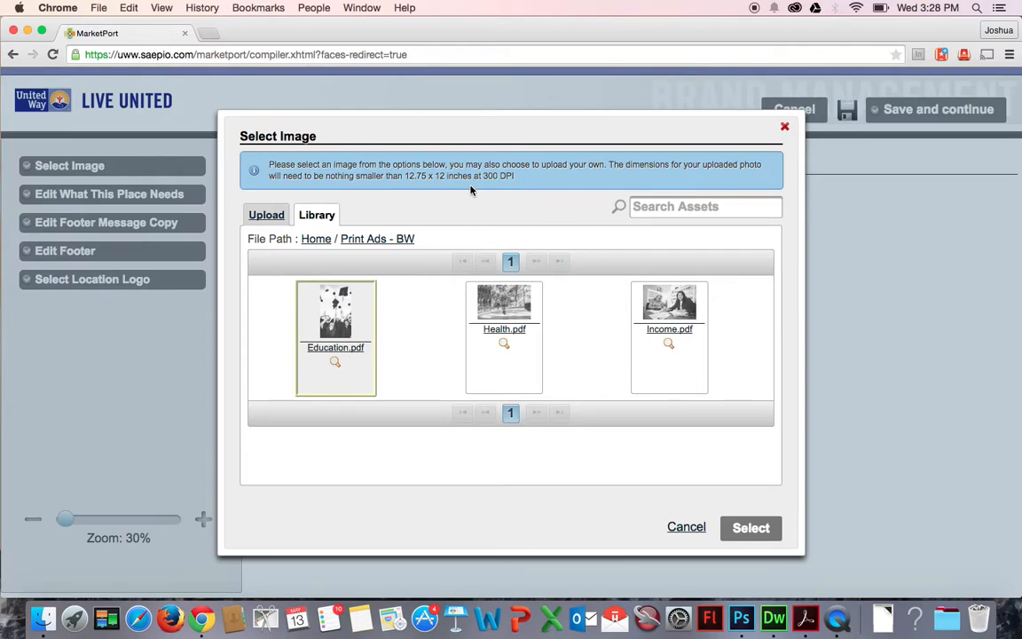
click(417, 174)
click(407, 174)
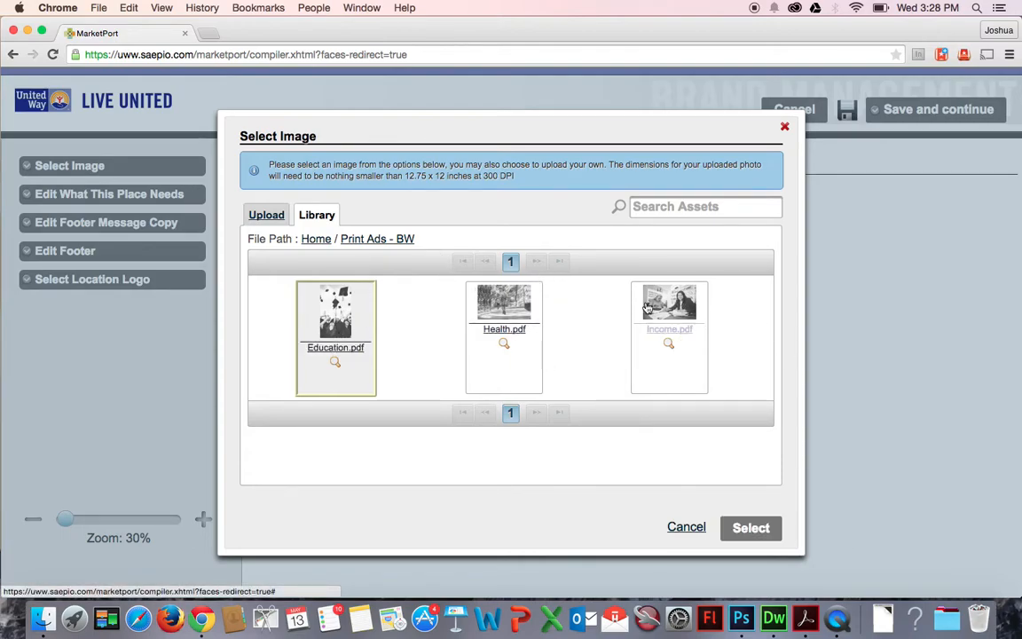
Reselect Education.pdf, move the crop area up toward the flying caps, and apply the crop.
click(762, 526)
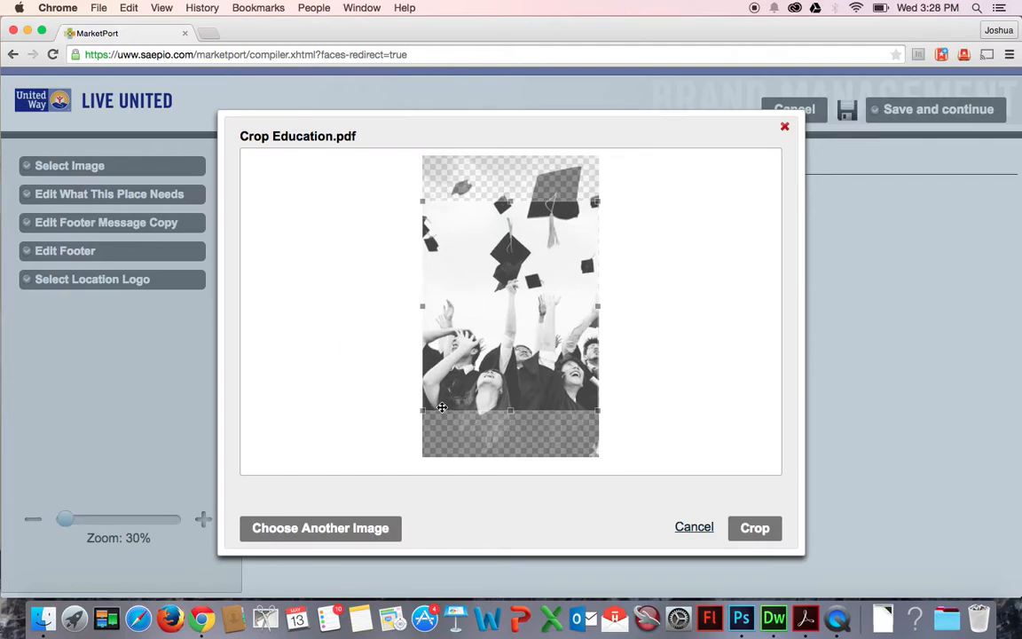
drag(424, 412, 435, 400)
drag(529, 364, 523, 334)
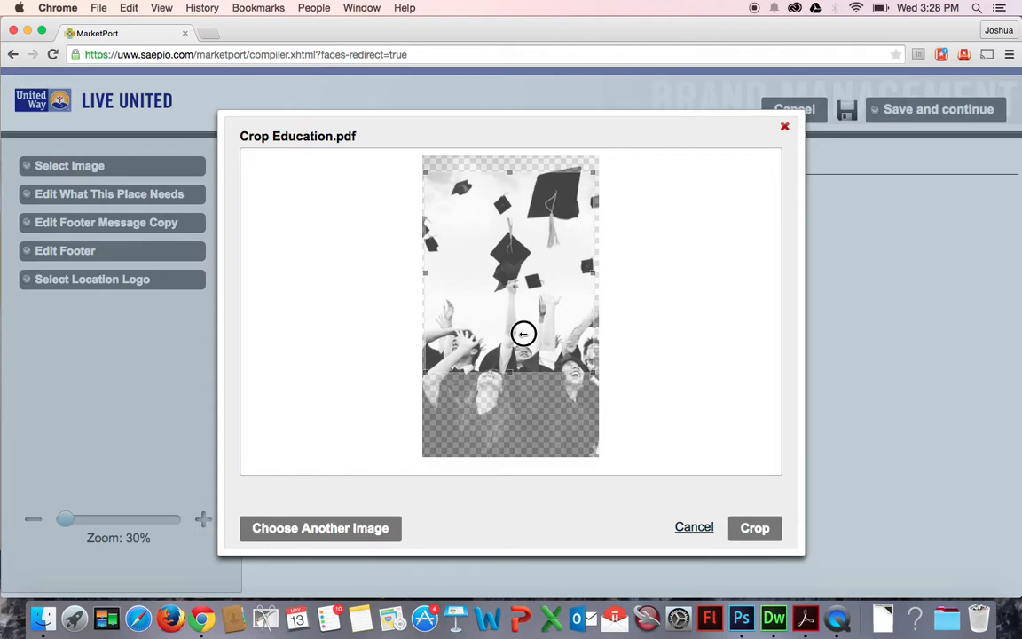
click(755, 529)
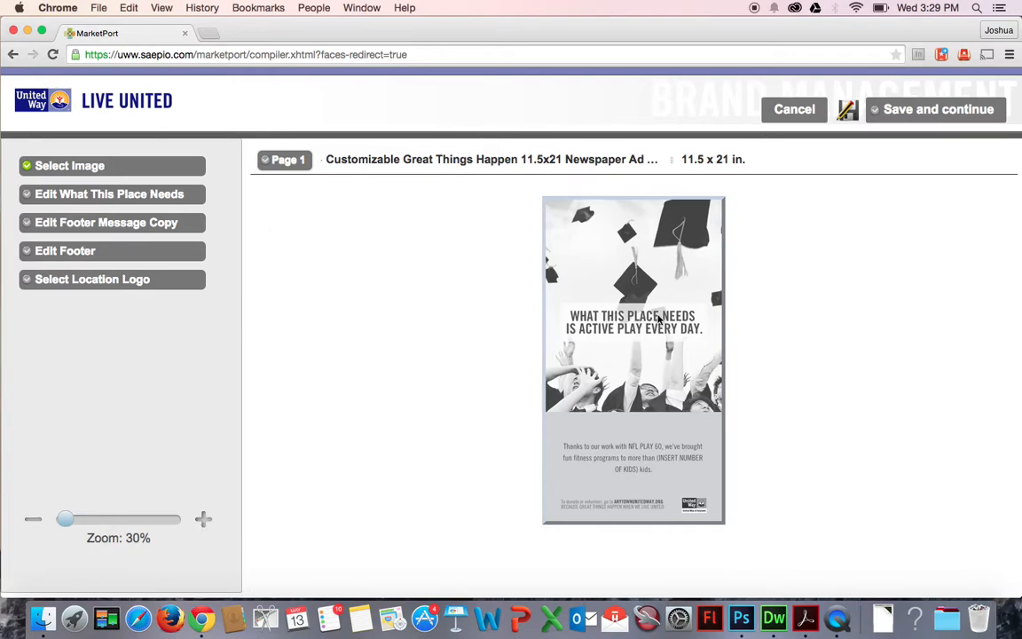
Open the What This Place Needs editor and choose the "more caps and gowns" headline option.
click(128, 201)
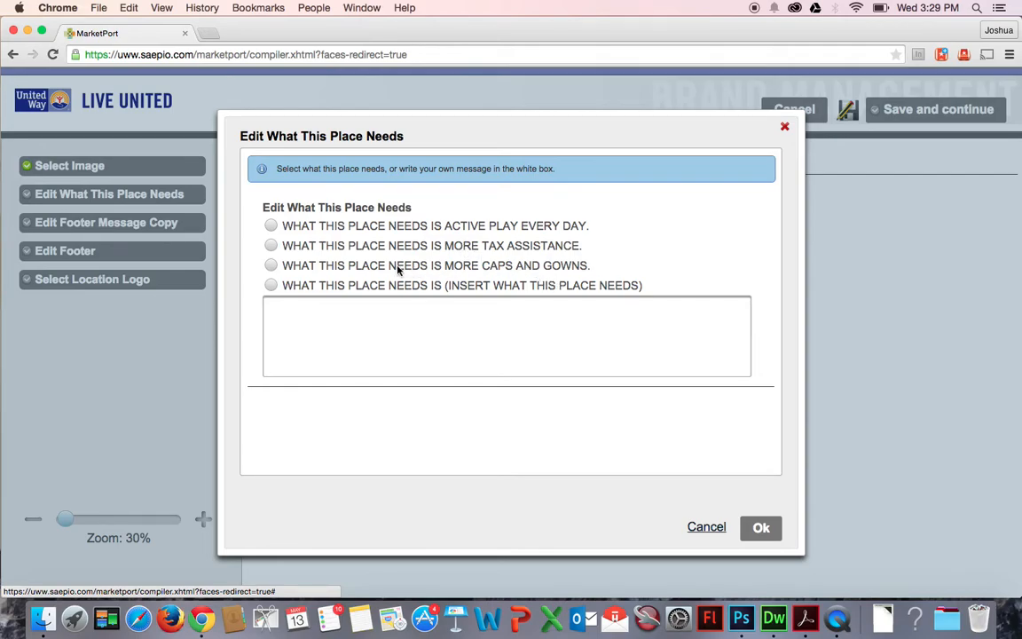
click(271, 268)
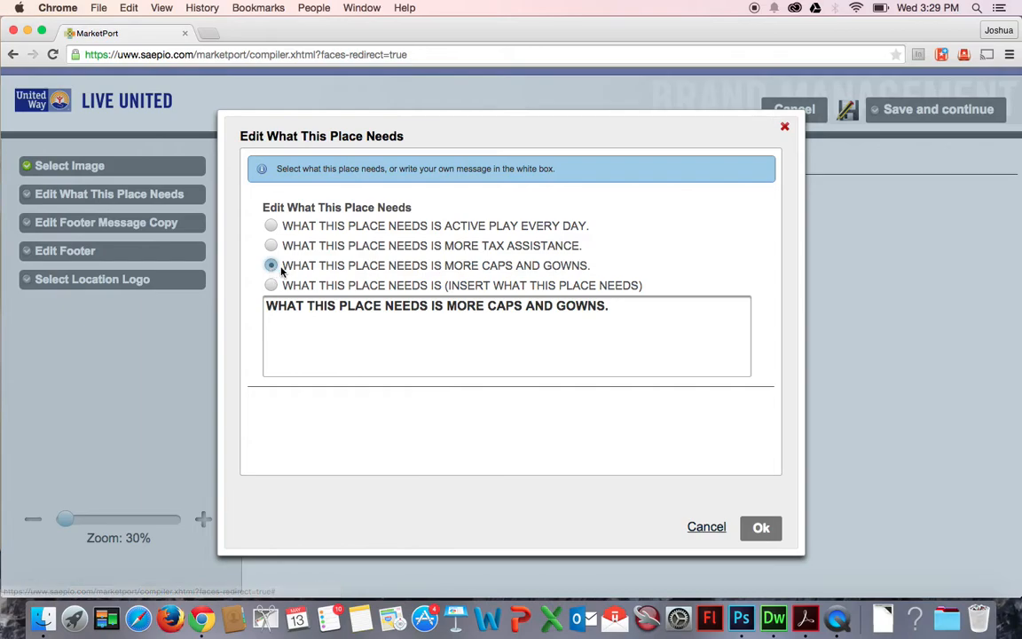
click(270, 246)
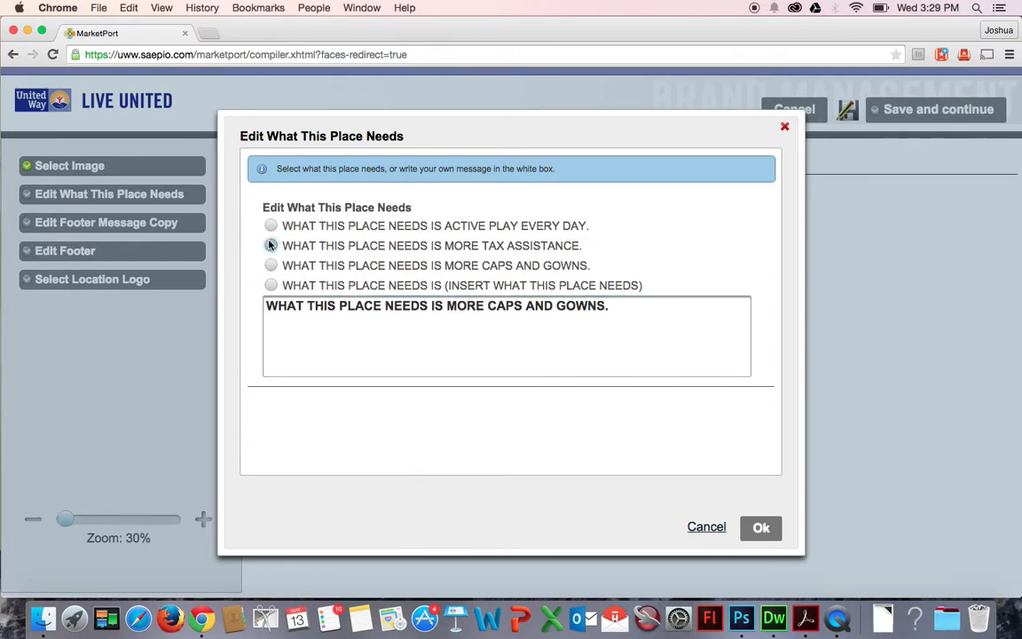
click(271, 225)
click(271, 265)
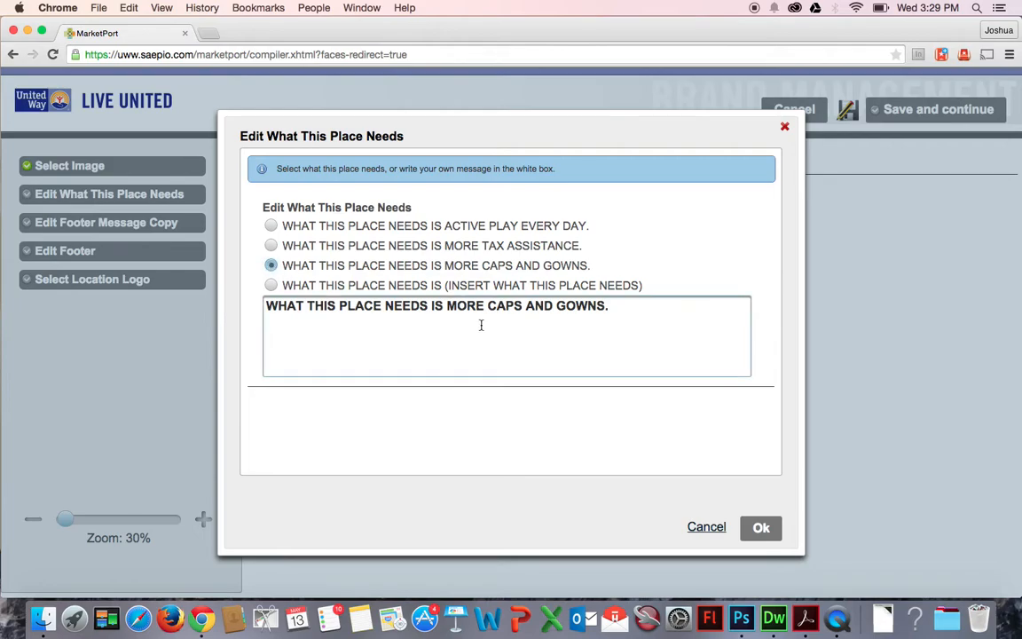
click(270, 246)
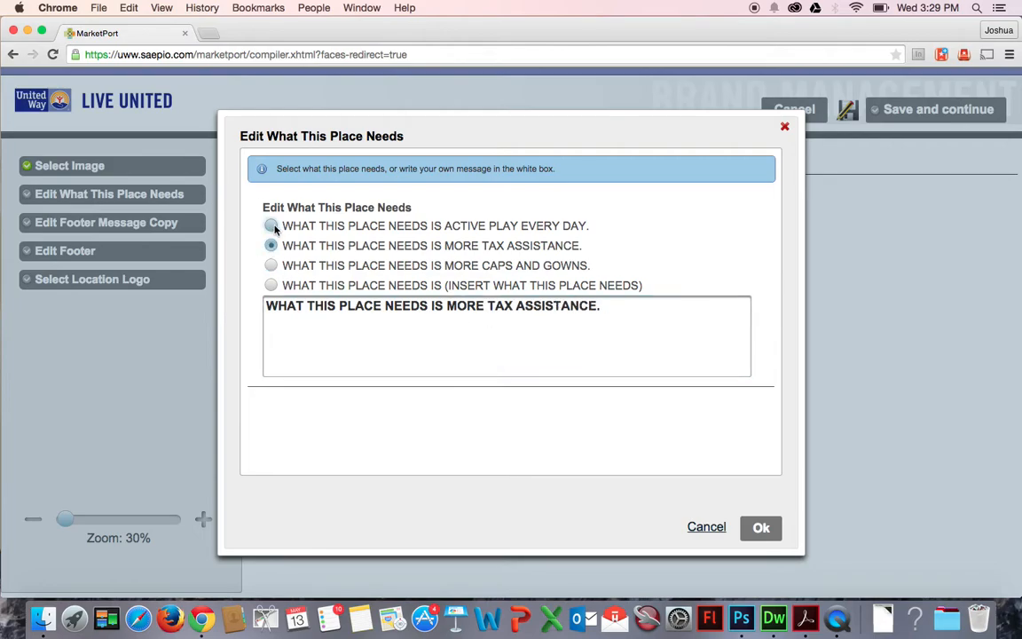
click(271, 226)
click(271, 266)
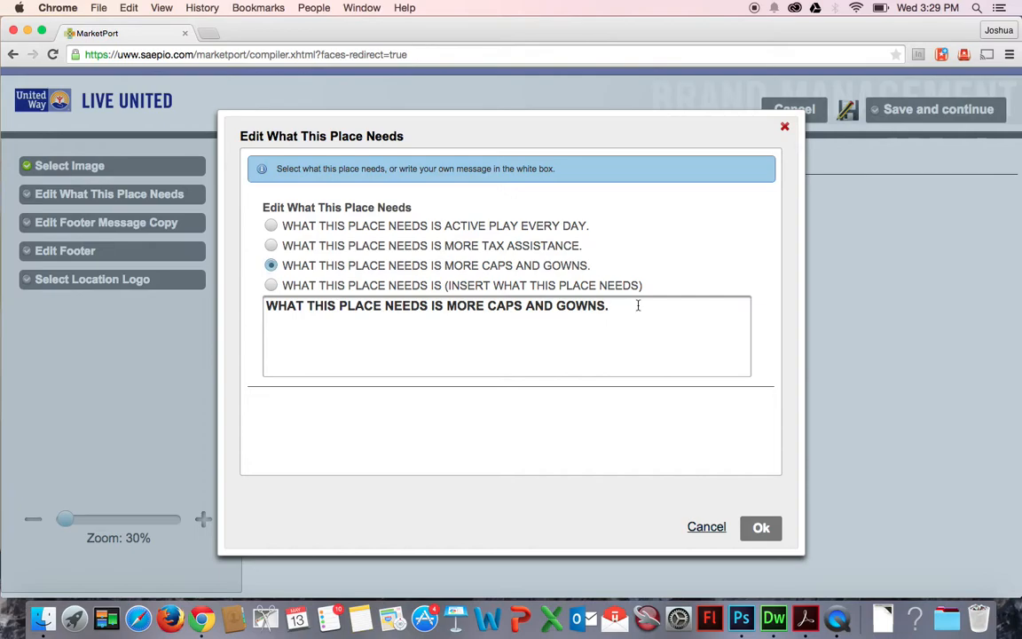
Rewrite the headline as "WHAT THIS PLACE NEEDS IS" / "MORE STUDENTS GRADUATING." on two lines and apply it.
drag(606, 306, 448, 305)
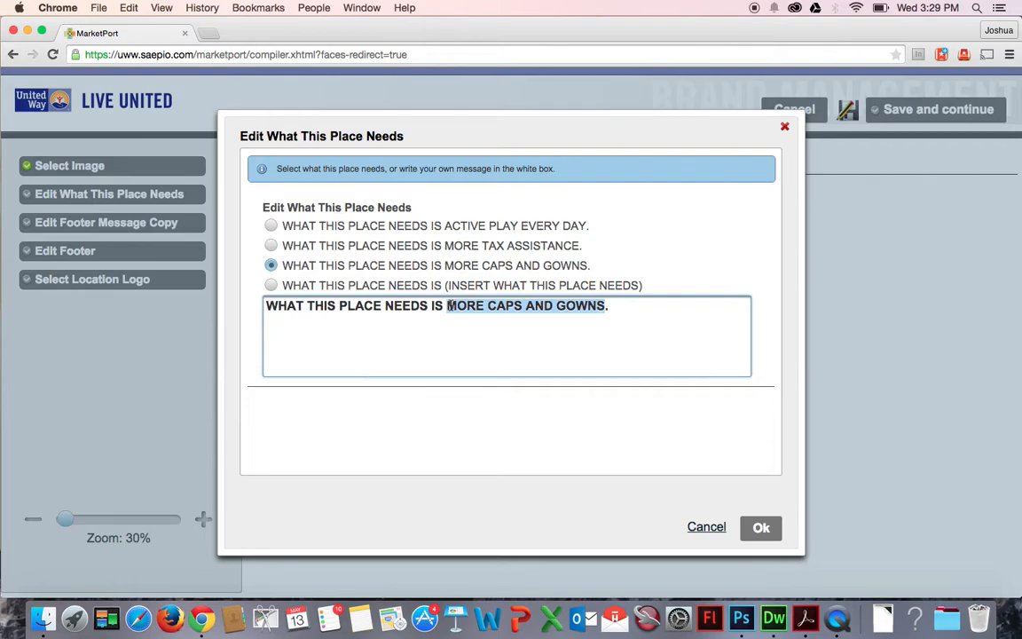
text(STUDENT)
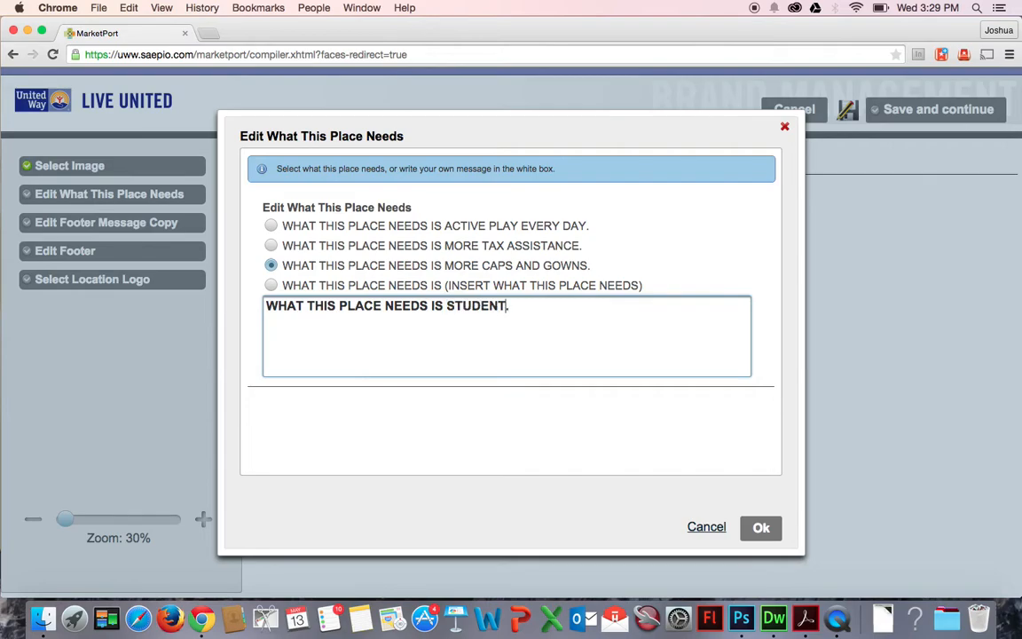
text(S GRADUATING)
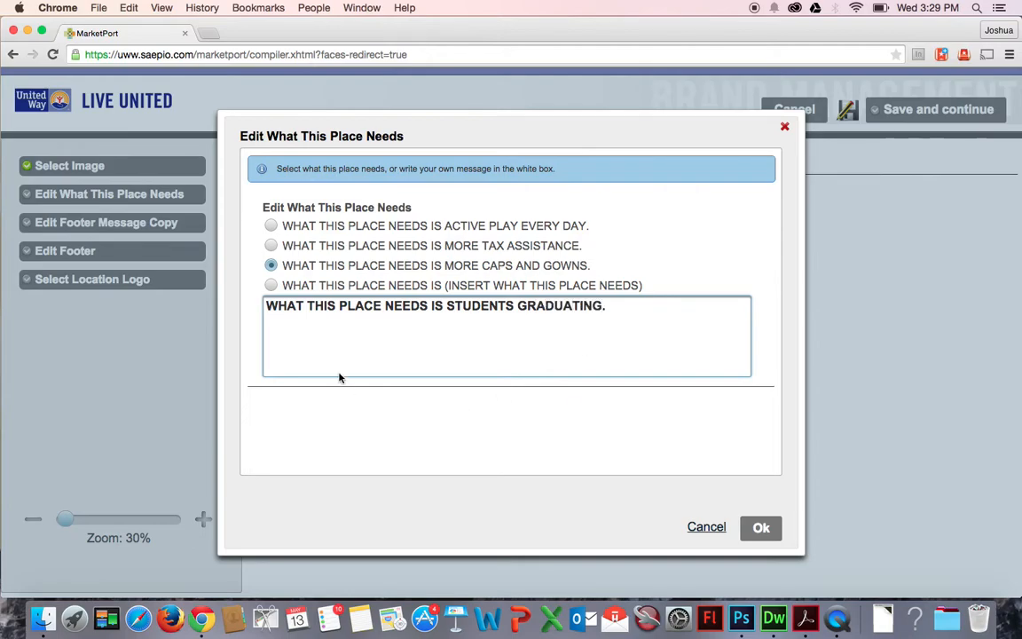
click(446, 305)
text(MORE)
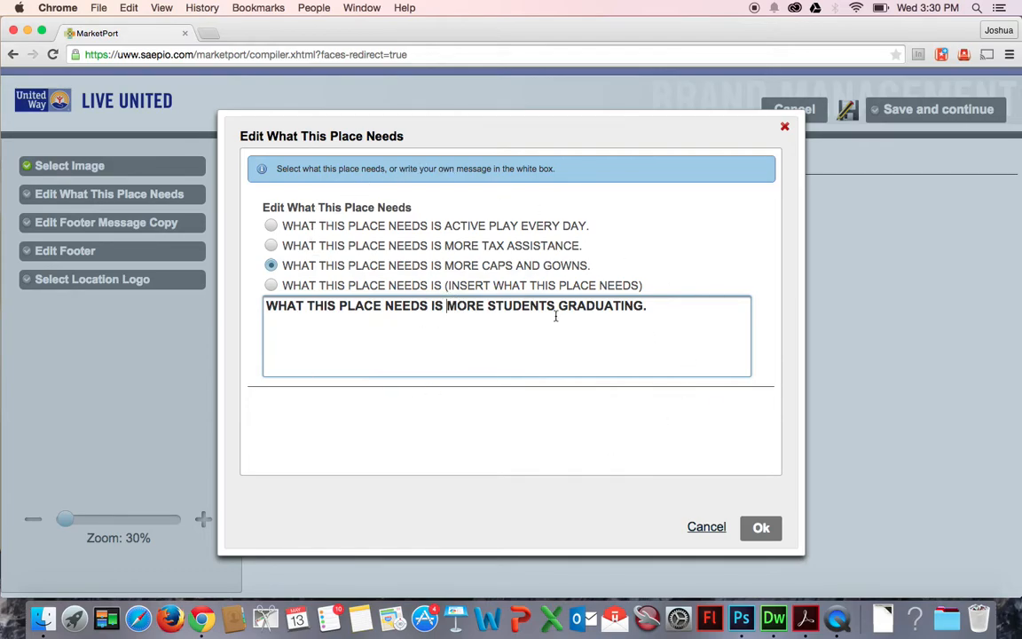
key(Return)
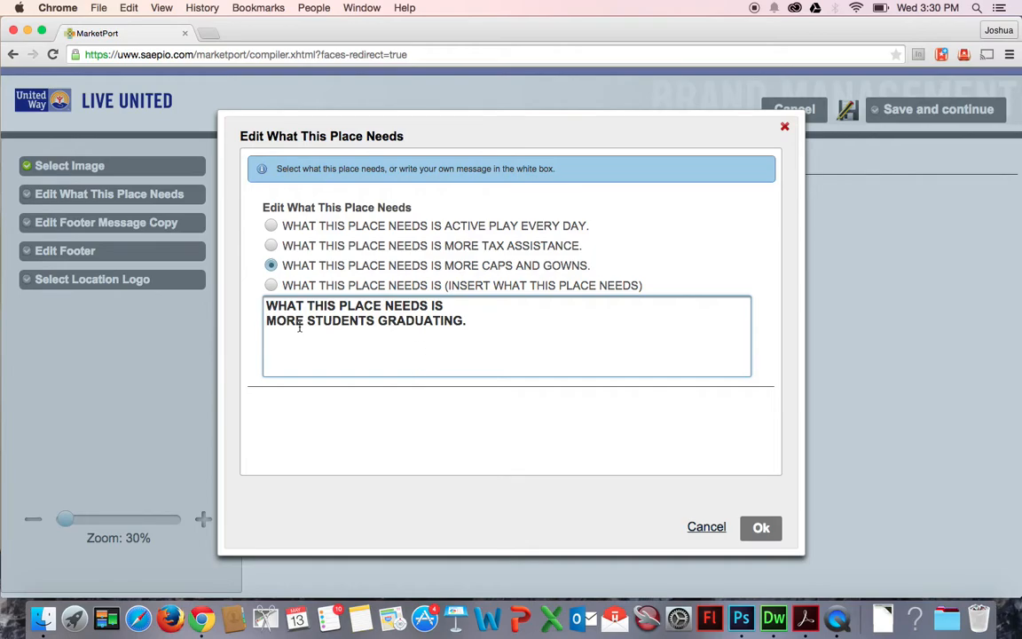
click(760, 528)
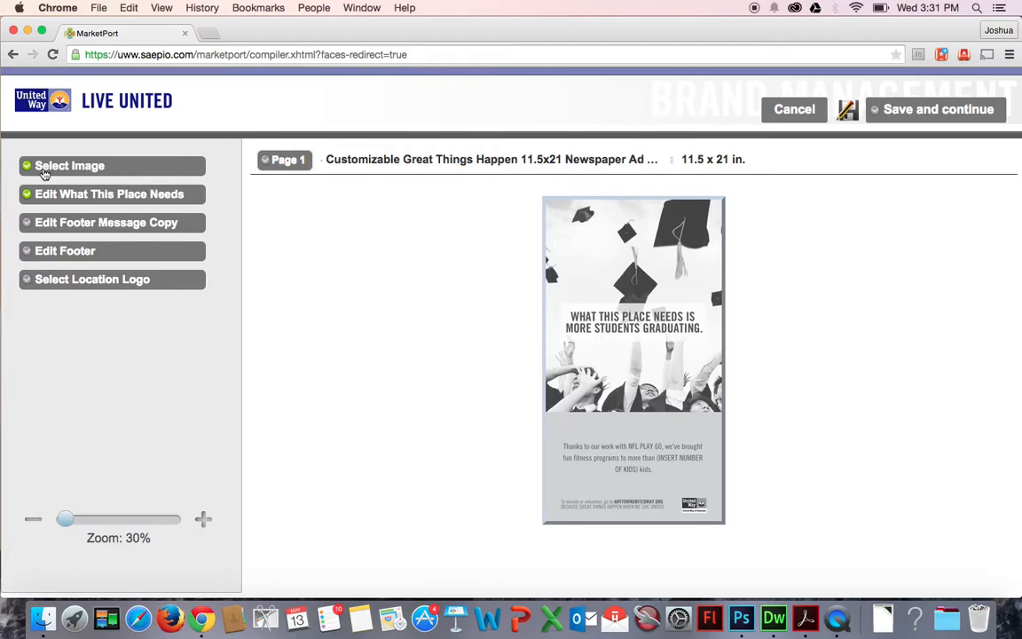
Set the footer message copy to "When we come together to improve education, financial stability and health, we lift up our whole community.".
click(45, 224)
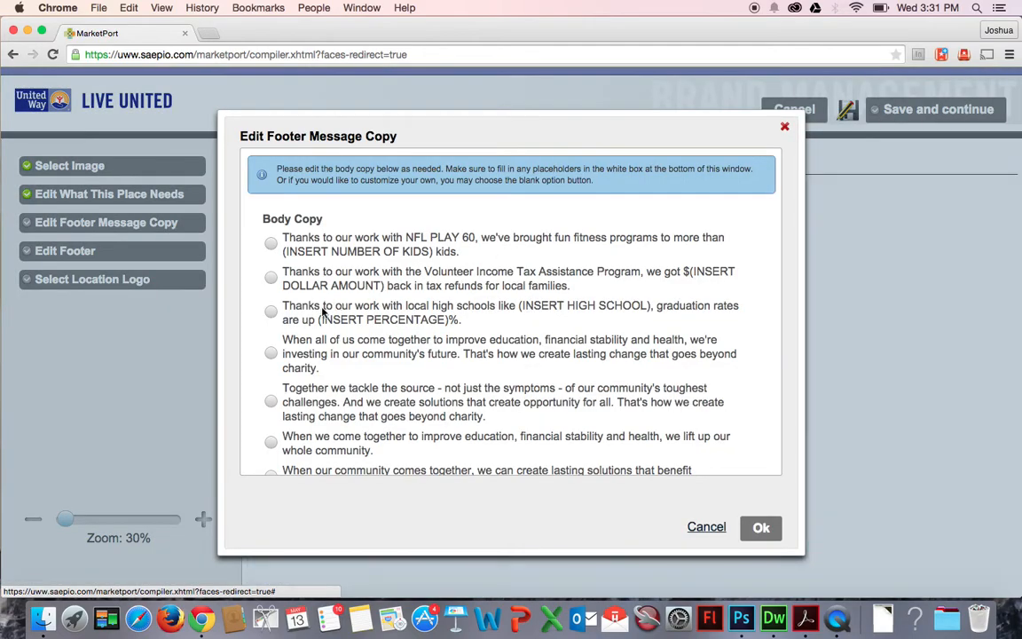
scroll(324, 311, down, 5)
click(271, 306)
drag(432, 392, 486, 411)
click(491, 410)
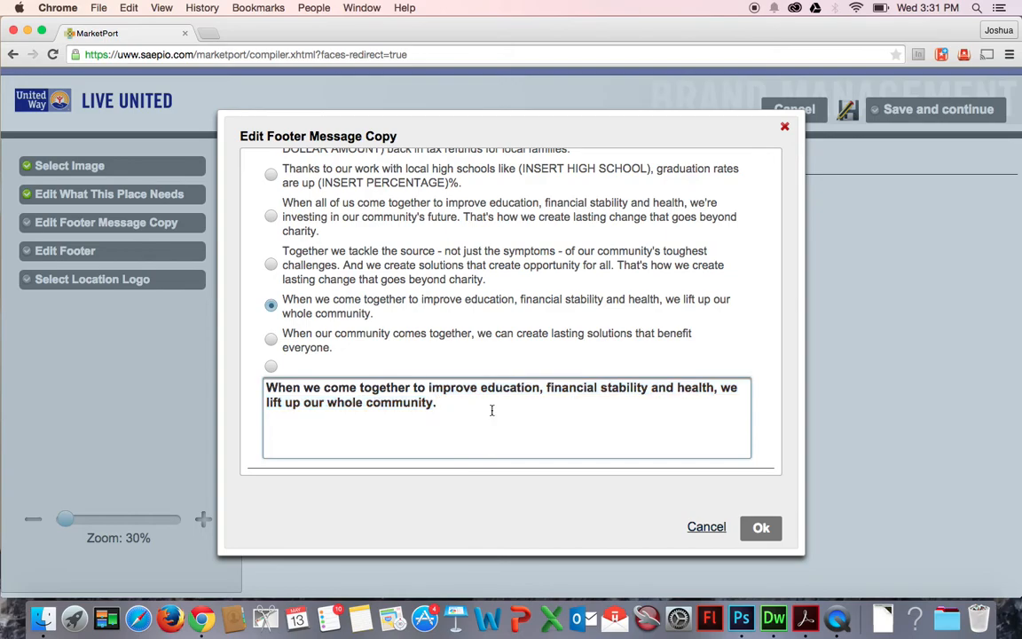
scroll(382, 323, up, 4)
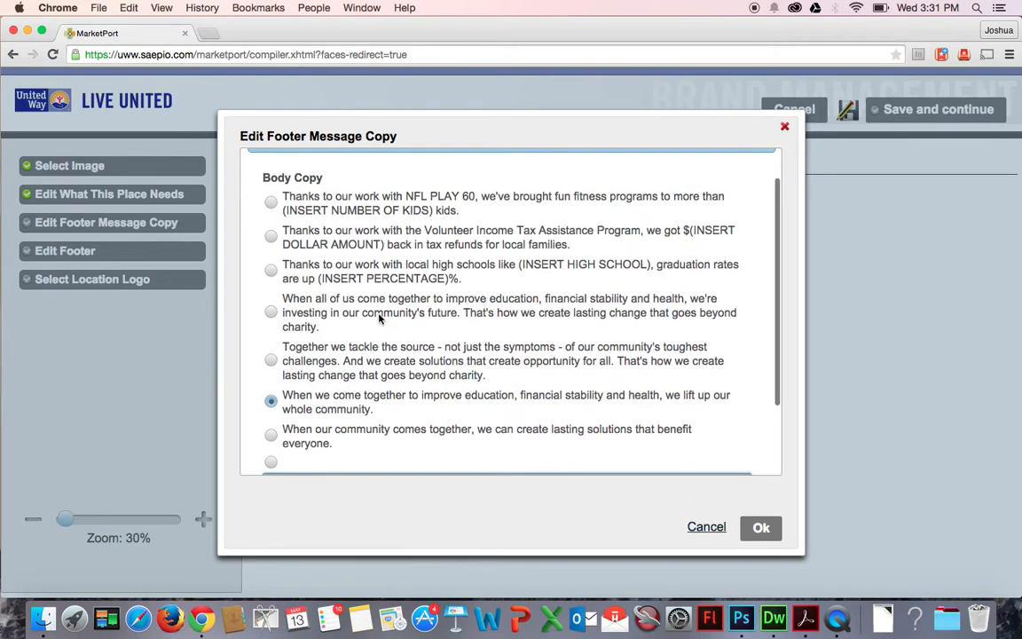
scroll(604, 311, down, 4)
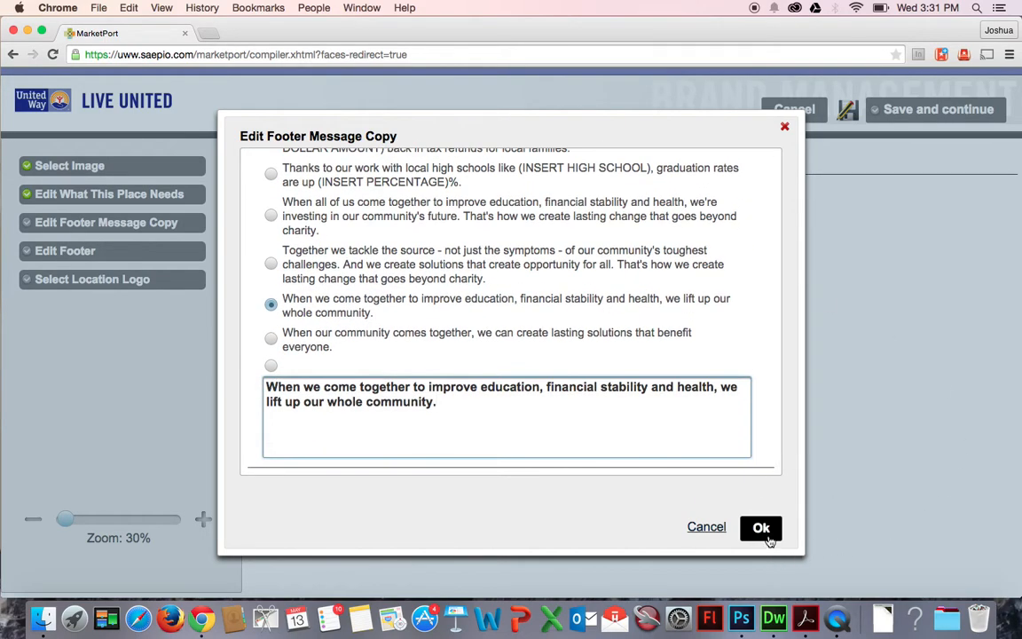
scroll(598, 324, up, 1)
scroll(582, 330, up, 3)
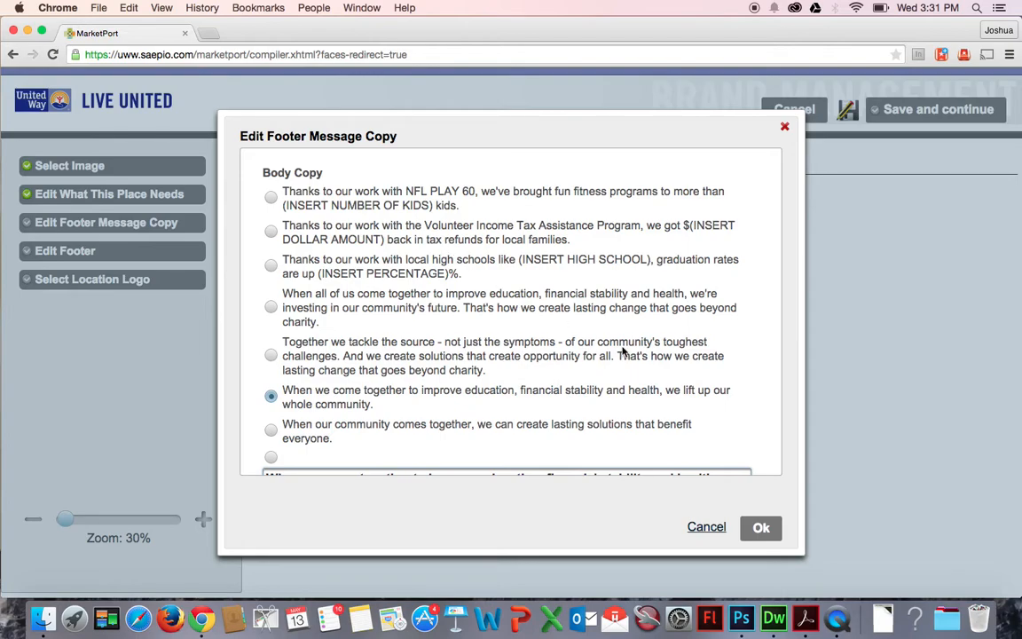
click(767, 530)
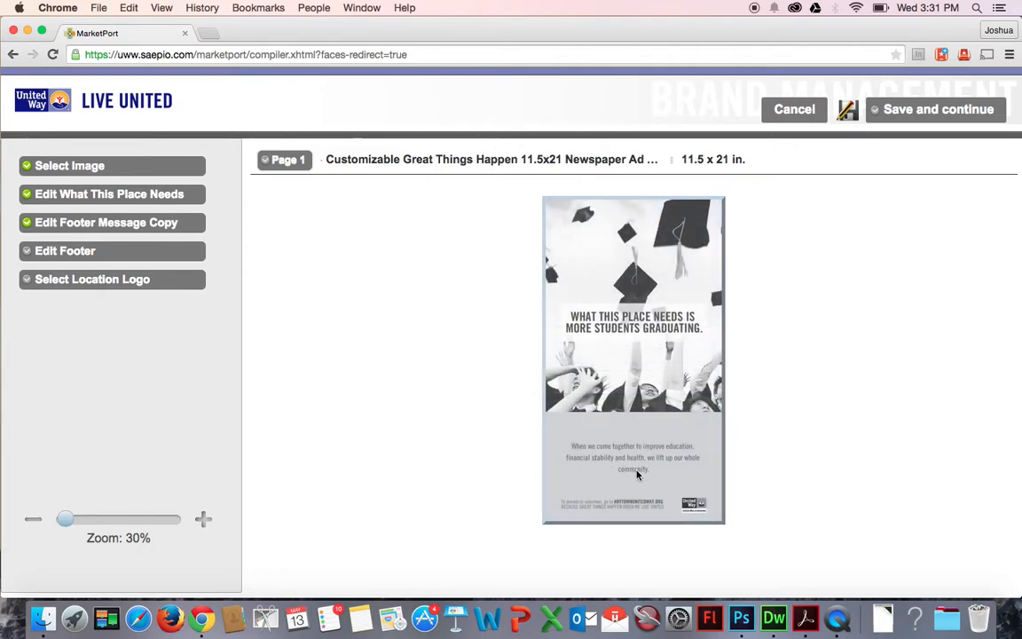
Change the footer's web address to UNITEDWAY.ORG and apply the footer edits.
click(80, 253)
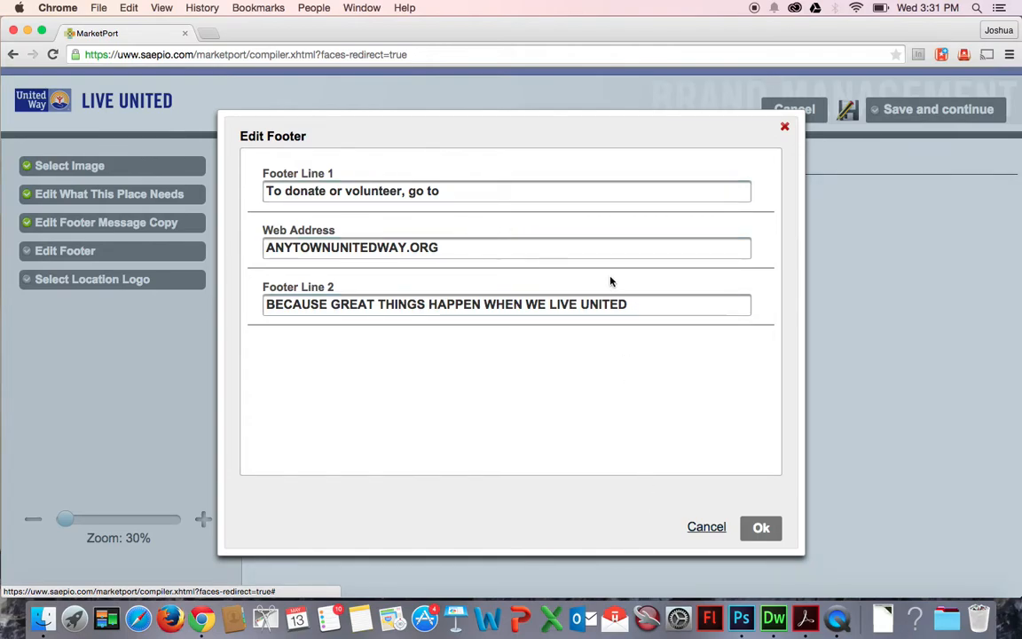
click(506, 193)
drag(507, 197, 212, 179)
click(437, 251)
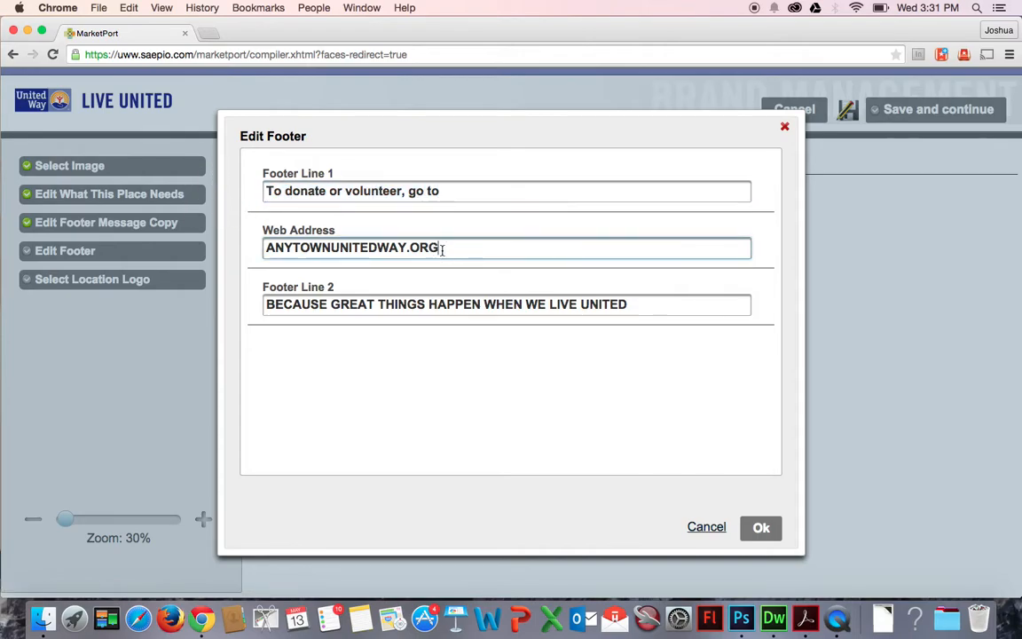
drag(407, 250, 237, 248)
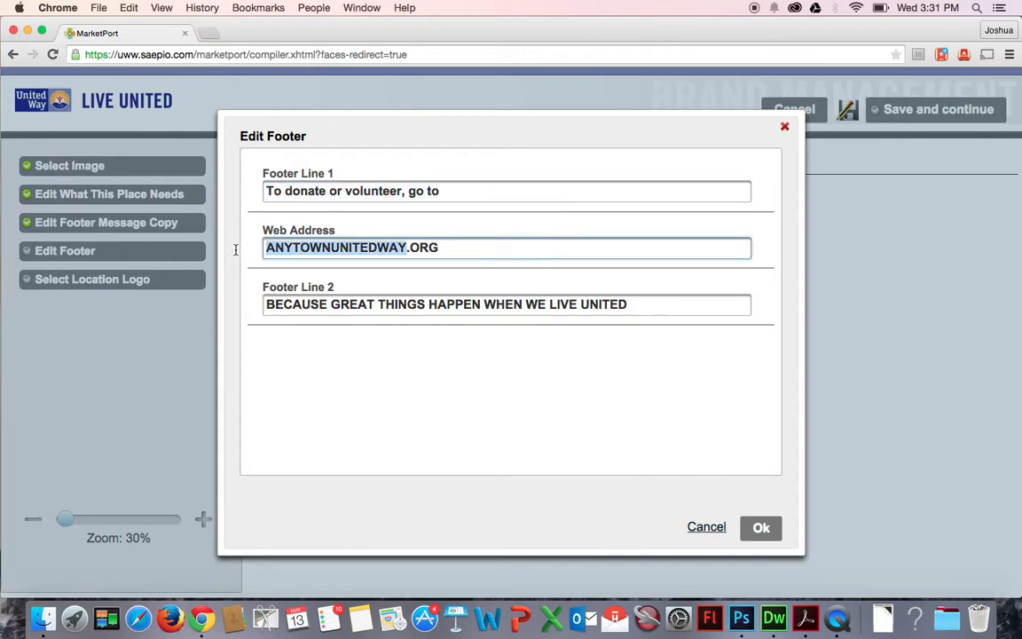
text(UNITEDWAY)
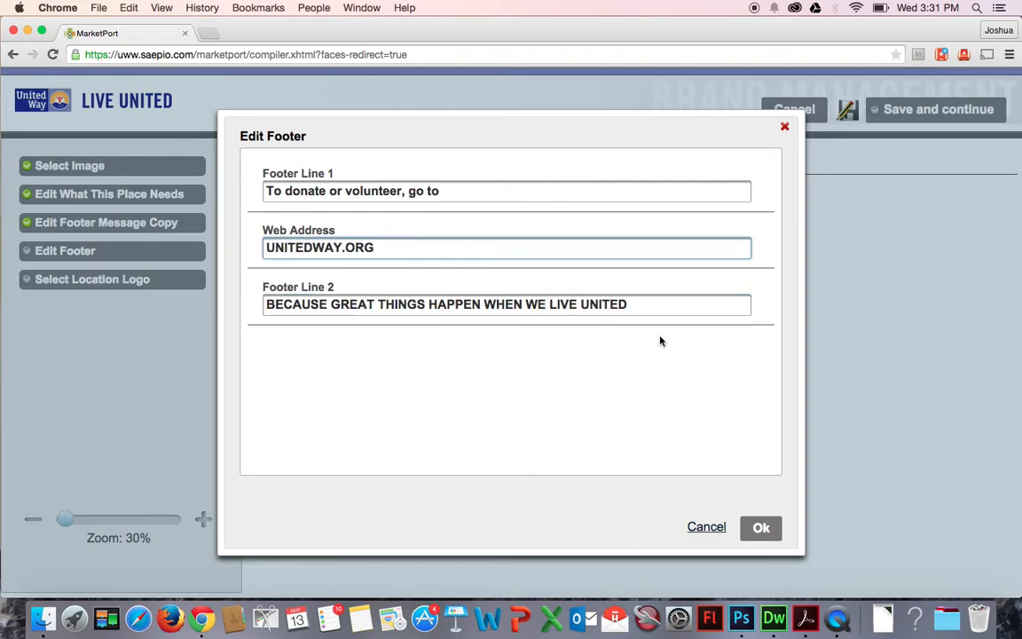
click(655, 306)
drag(618, 304, 256, 300)
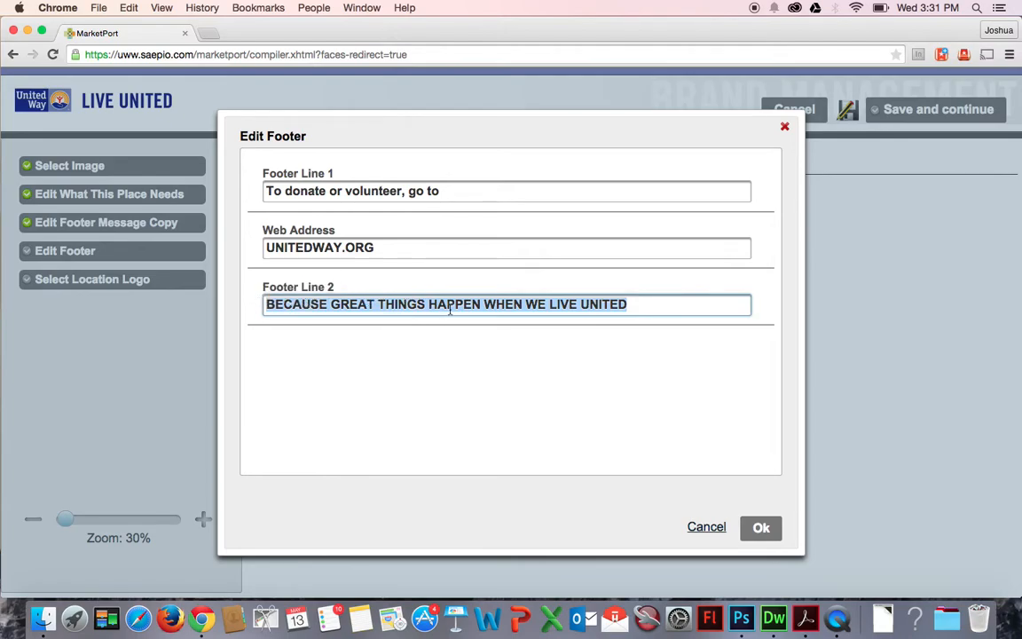
click(637, 299)
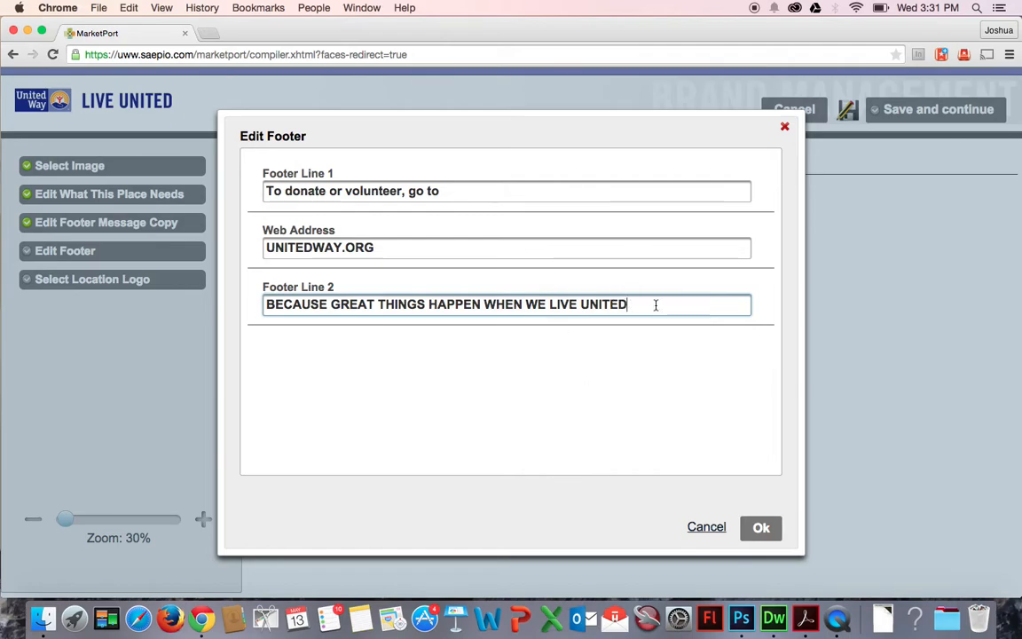
click(761, 527)
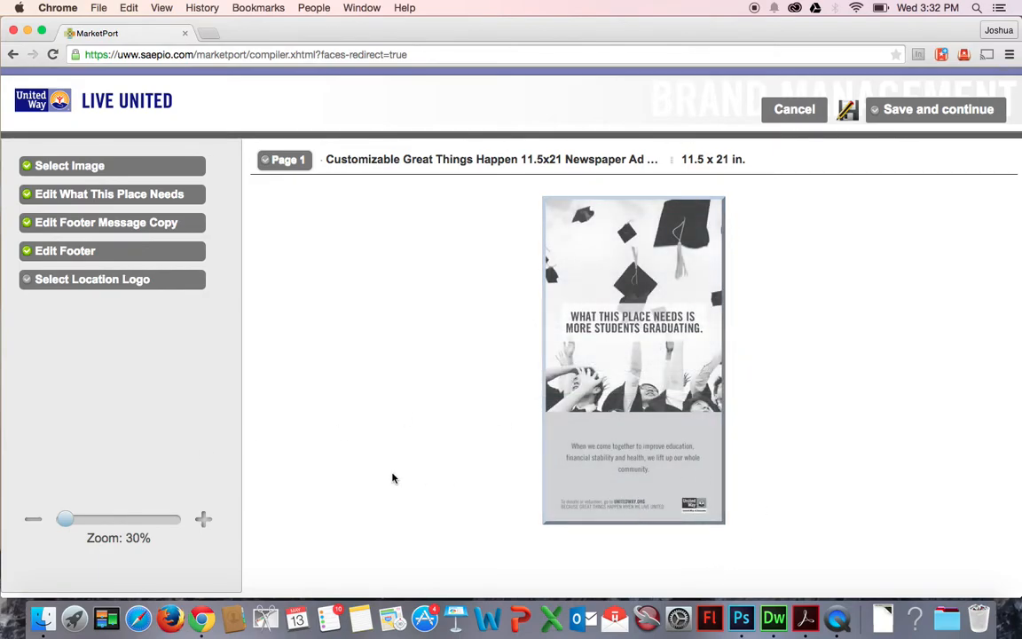
Zoom the preview to 80% and scroll through the ad to review the headline and footer.
click(204, 521)
click(205, 521)
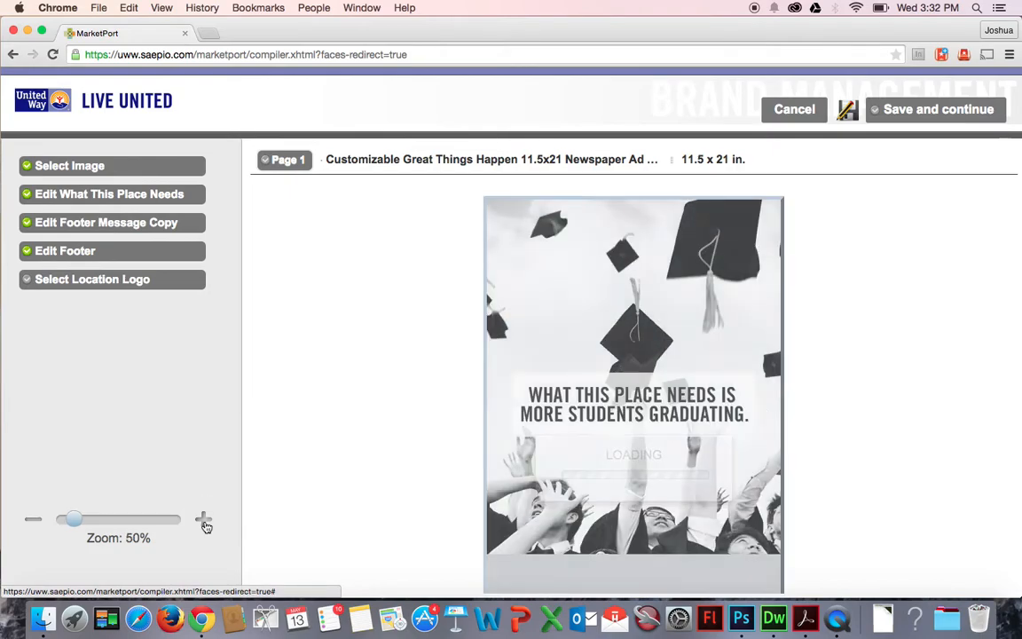
click(204, 521)
click(204, 521)
click(204, 521)
scroll(704, 500, down, 5)
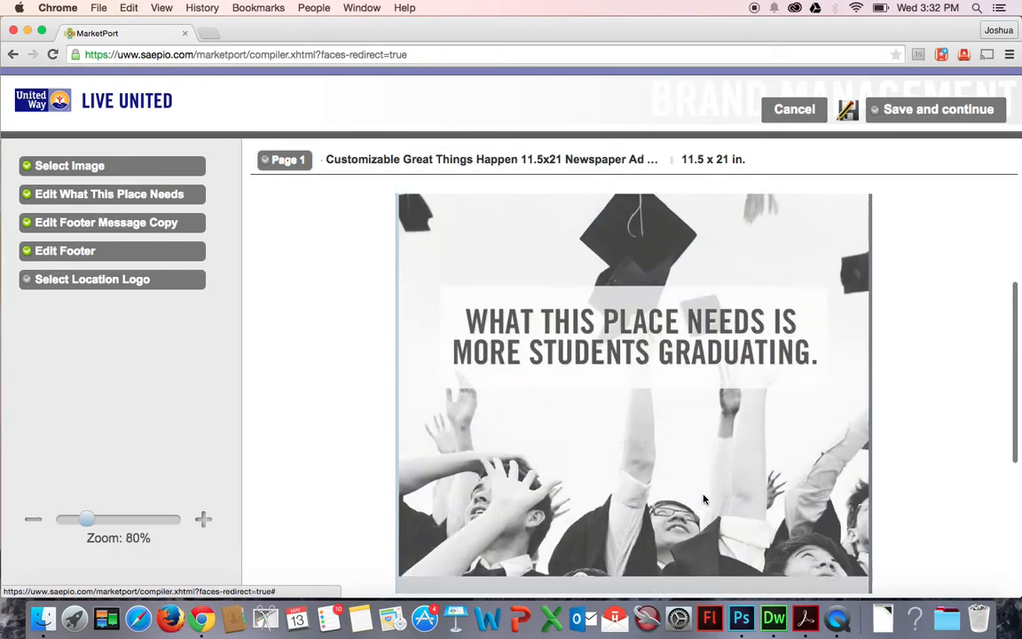
scroll(704, 499, down, 3)
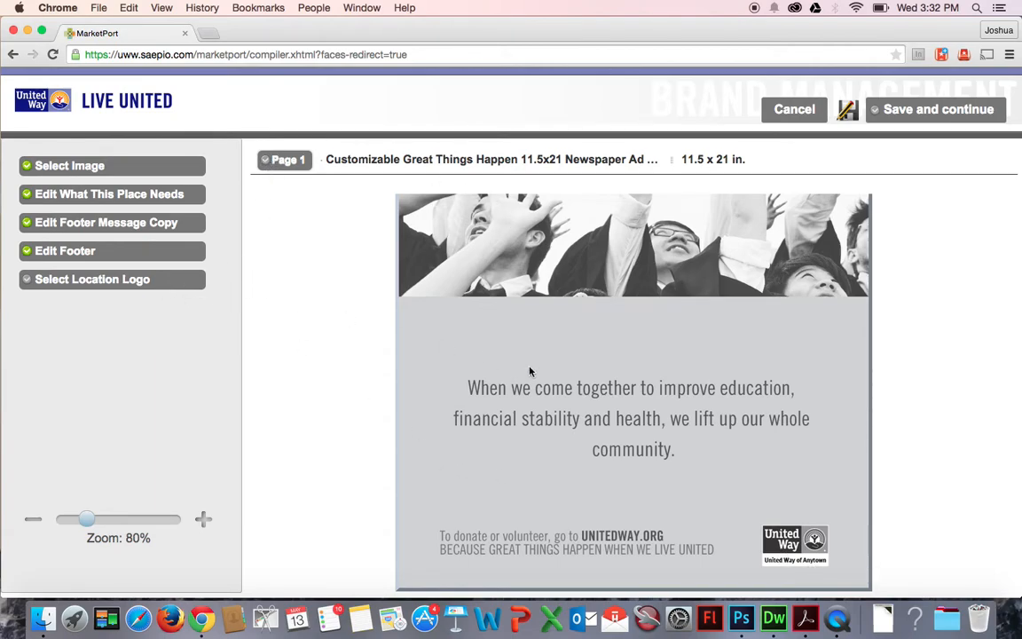
Select the 1Line_Location.cmetp logo as the location logo.
click(87, 283)
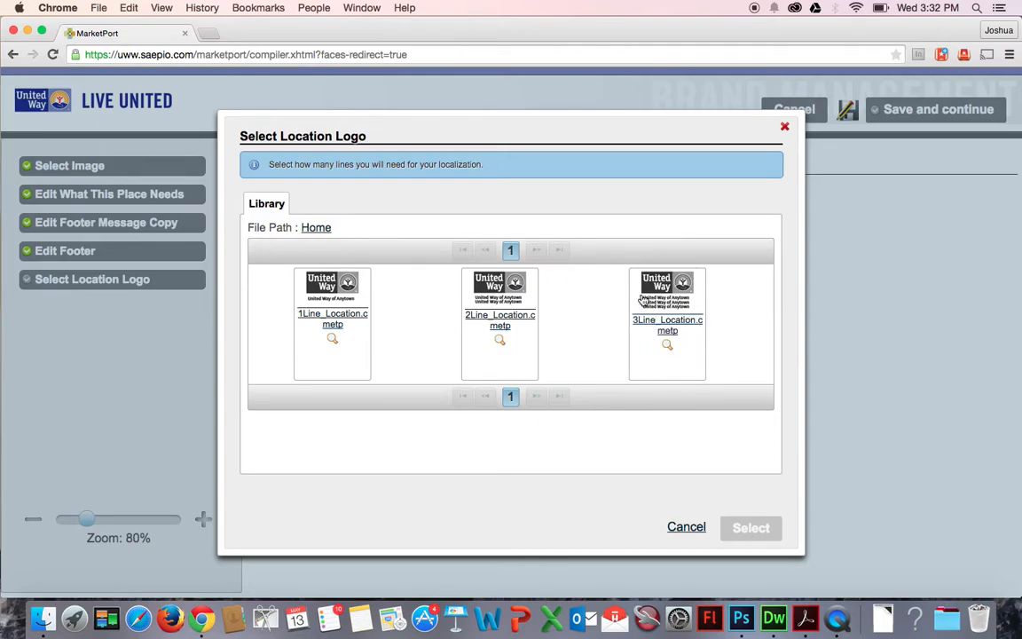
click(343, 329)
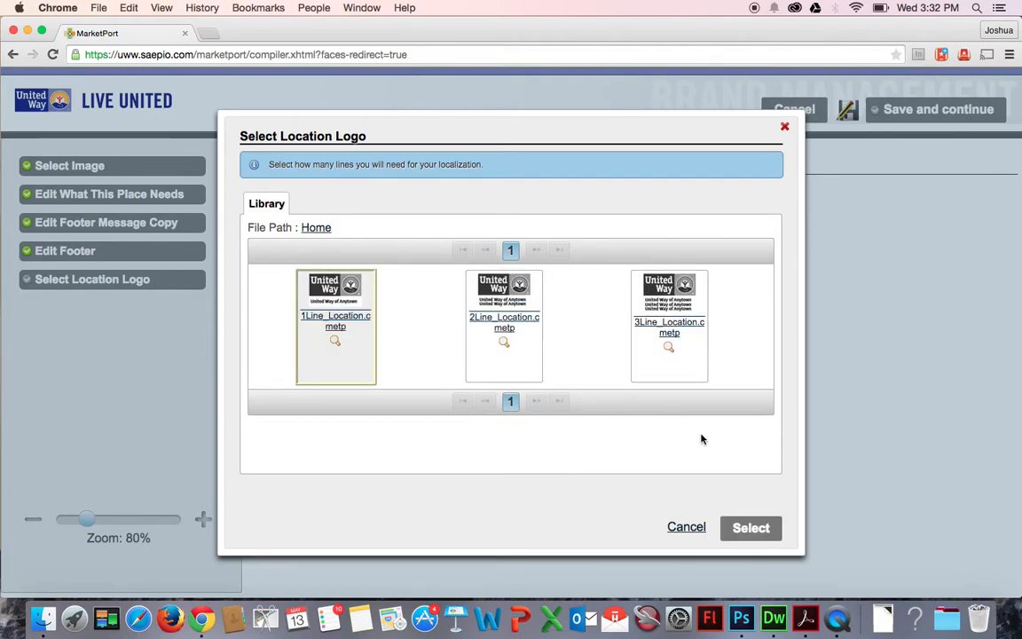
click(752, 525)
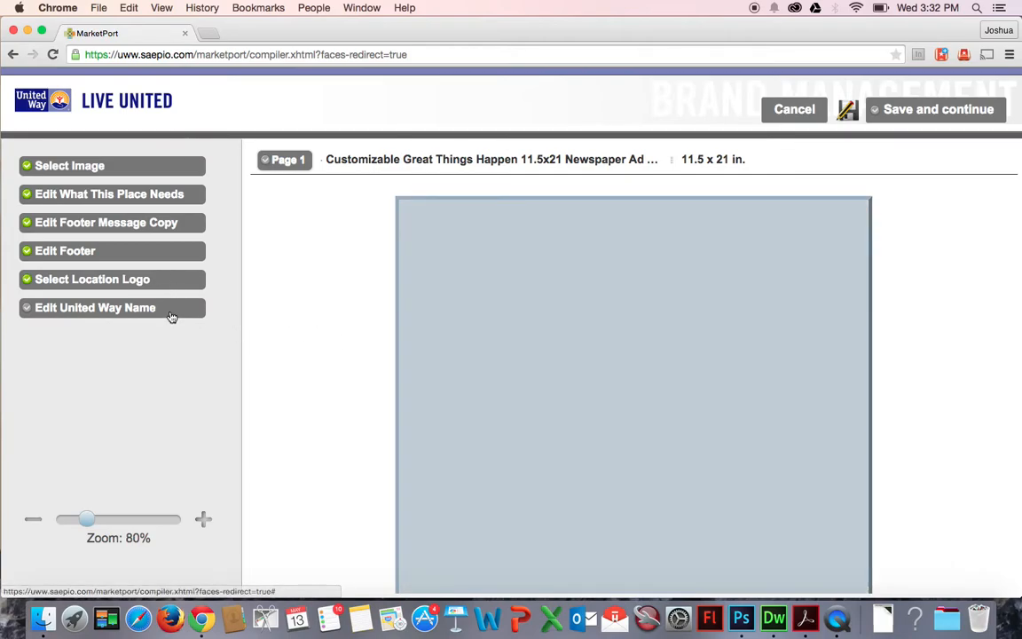
Edit the United Way name, replacing Anytown with the user's first name, and apply.
click(169, 315)
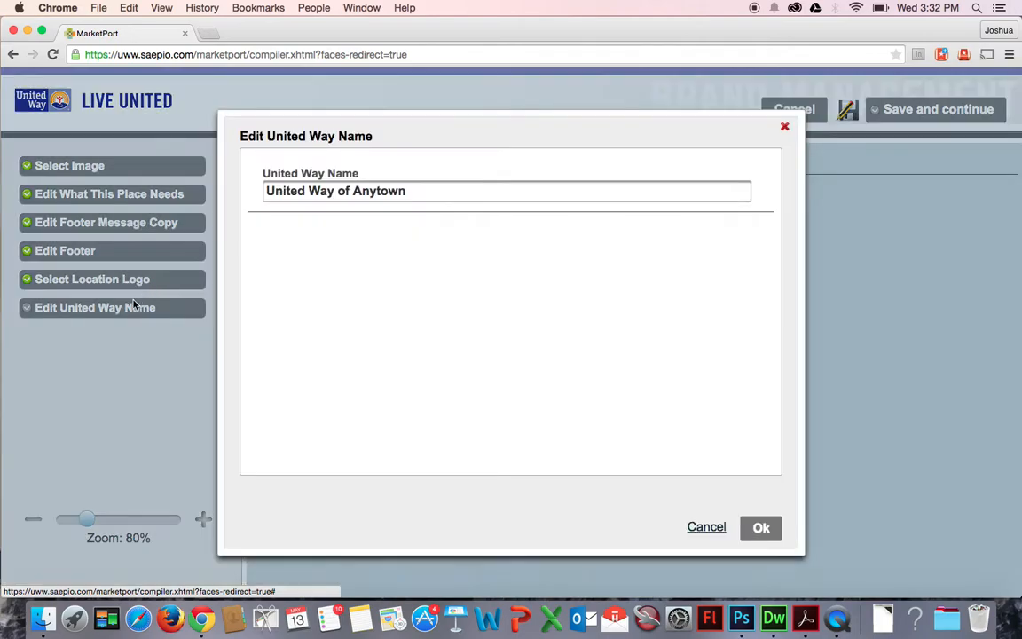
double_click(380, 192)
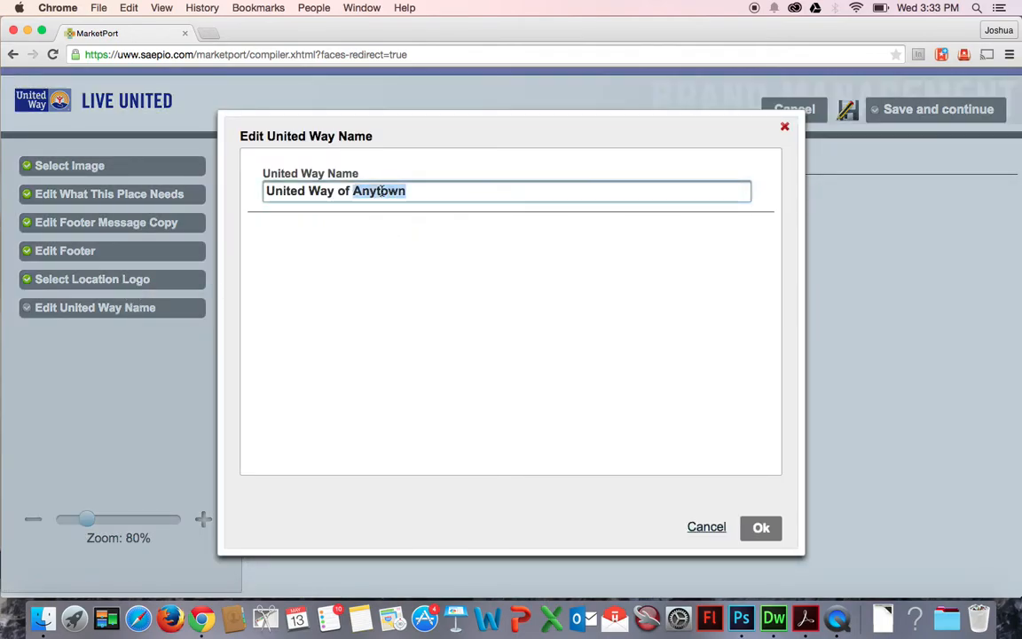
text(Josh)
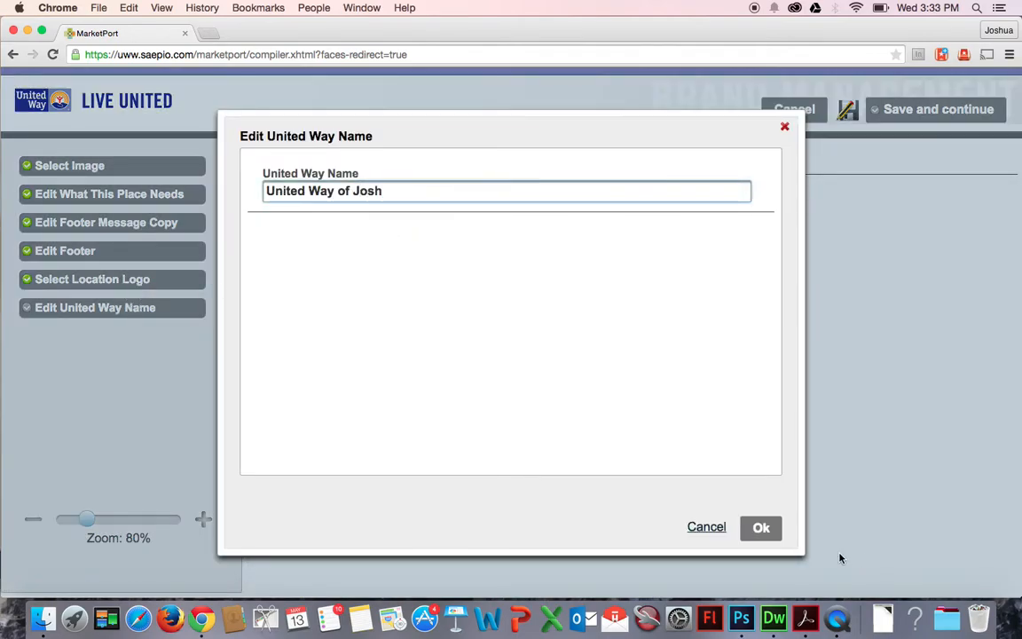
click(760, 530)
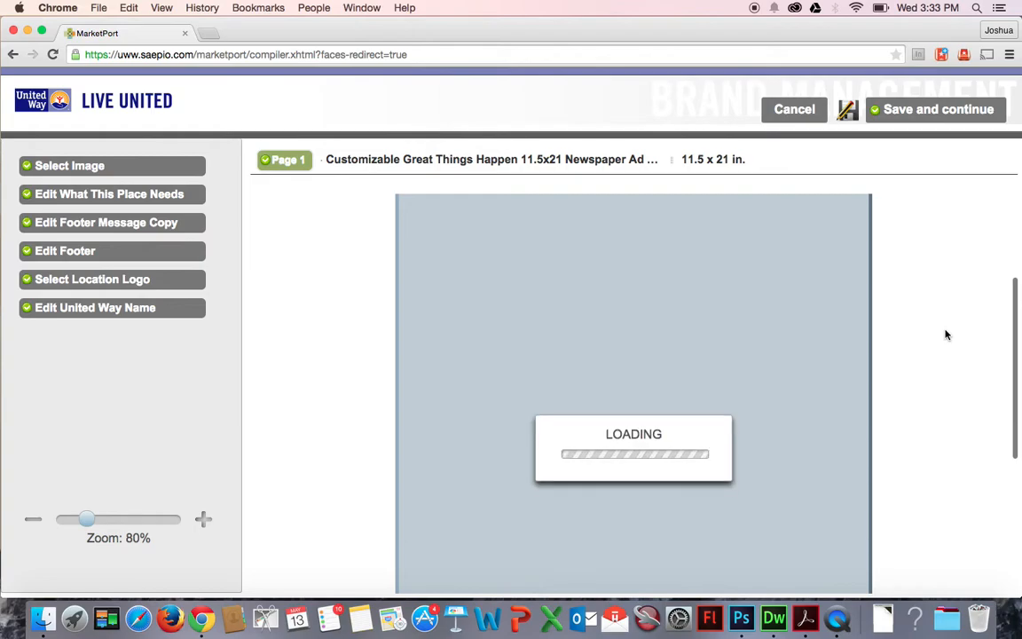
Scroll down and step through the preview zoom levels to review the footer and location logo.
scroll(946, 334, down, 5)
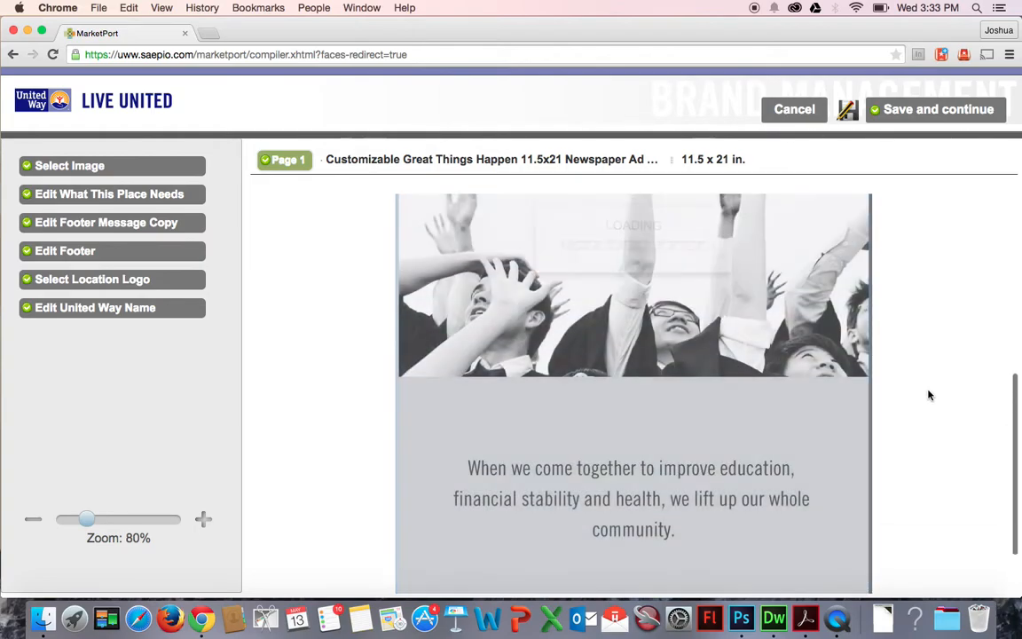
scroll(928, 395, down, 2)
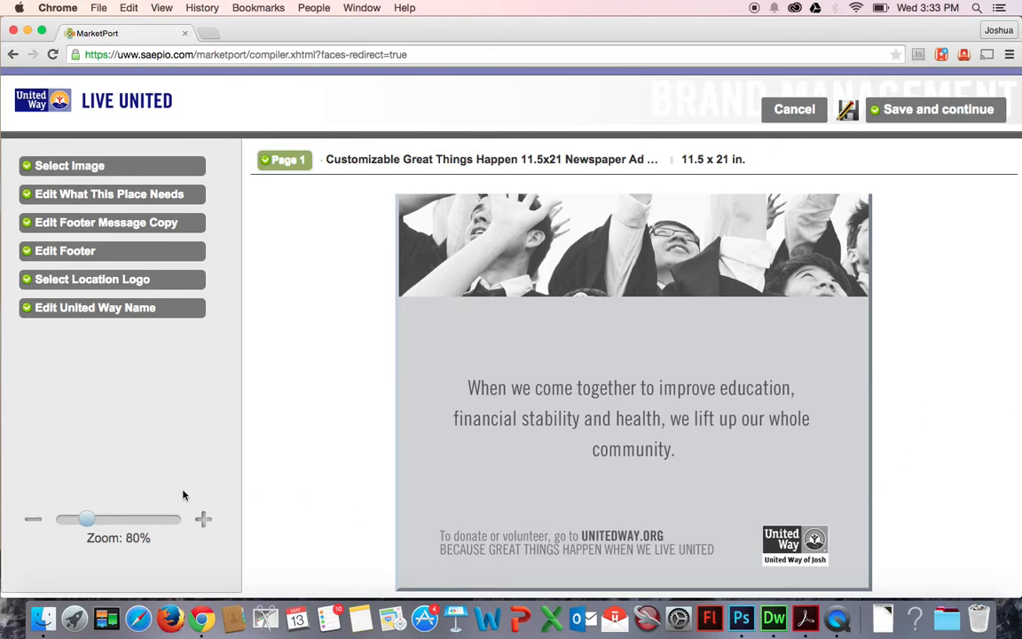
click(202, 521)
click(202, 524)
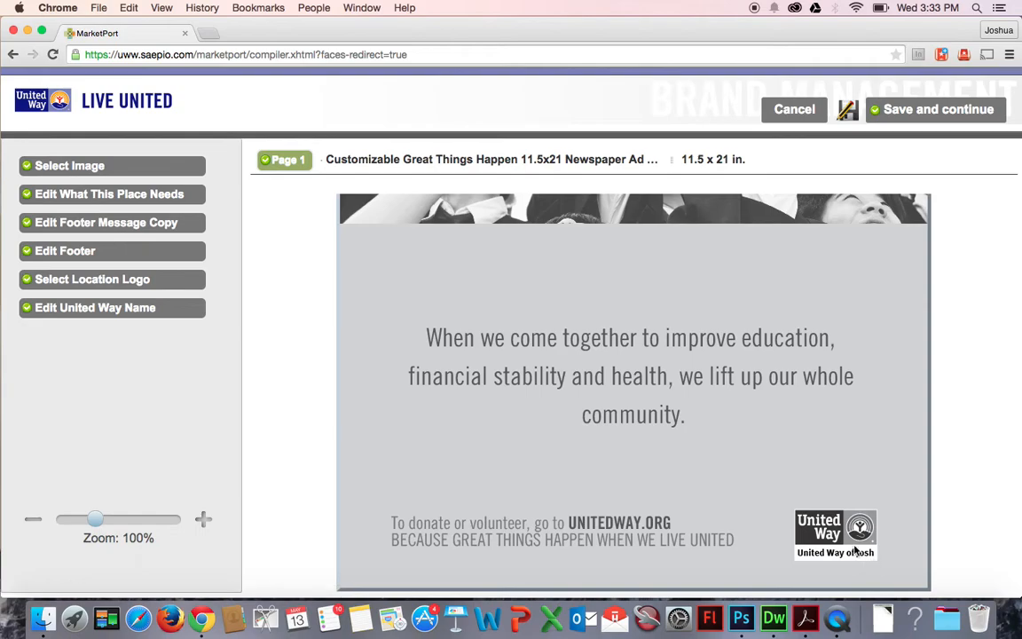
click(33, 520)
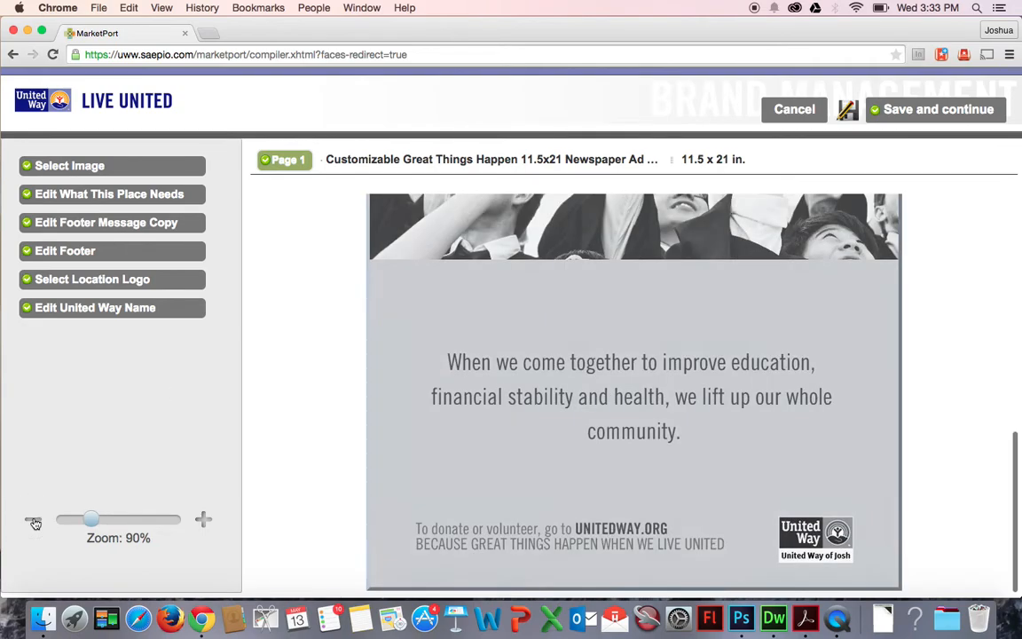
click(33, 520)
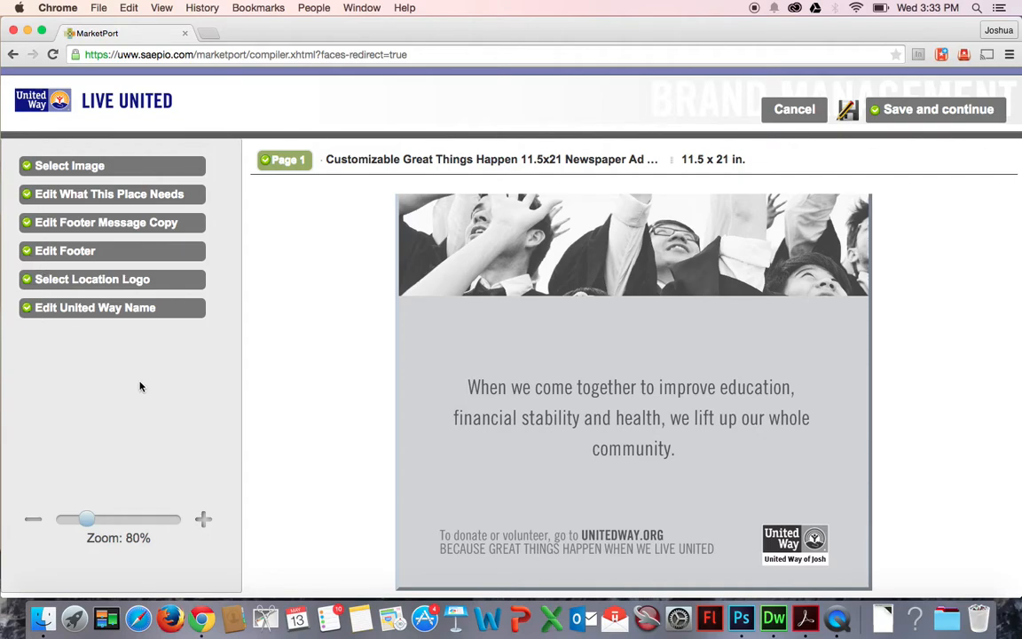
click(34, 519)
click(34, 520)
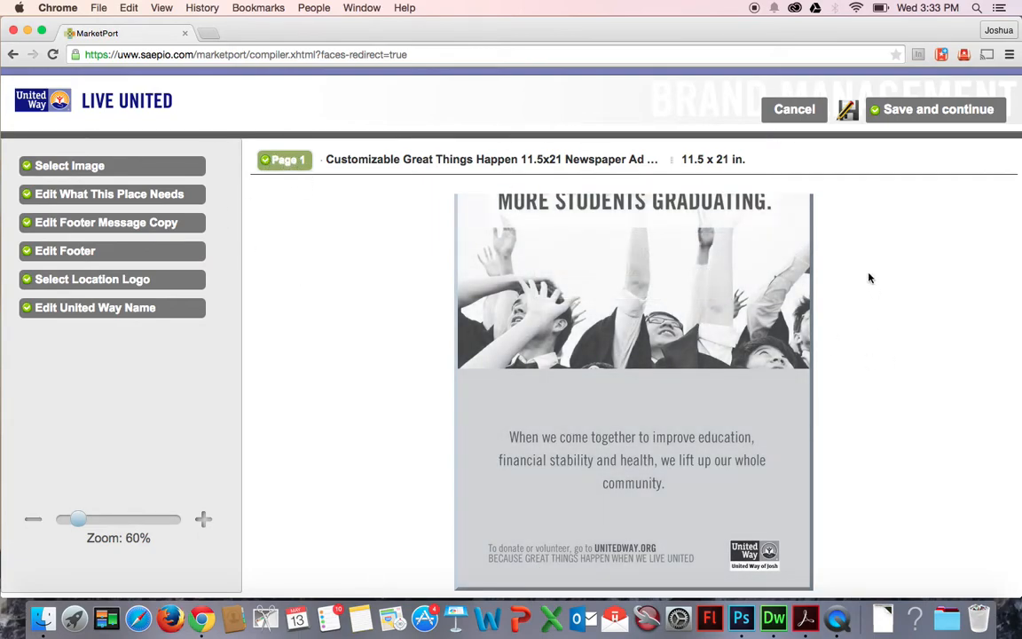
Save the customization and rename the document, replacing Customizable with the user's first name and Test, and removing the Without Crops suffix.
click(909, 121)
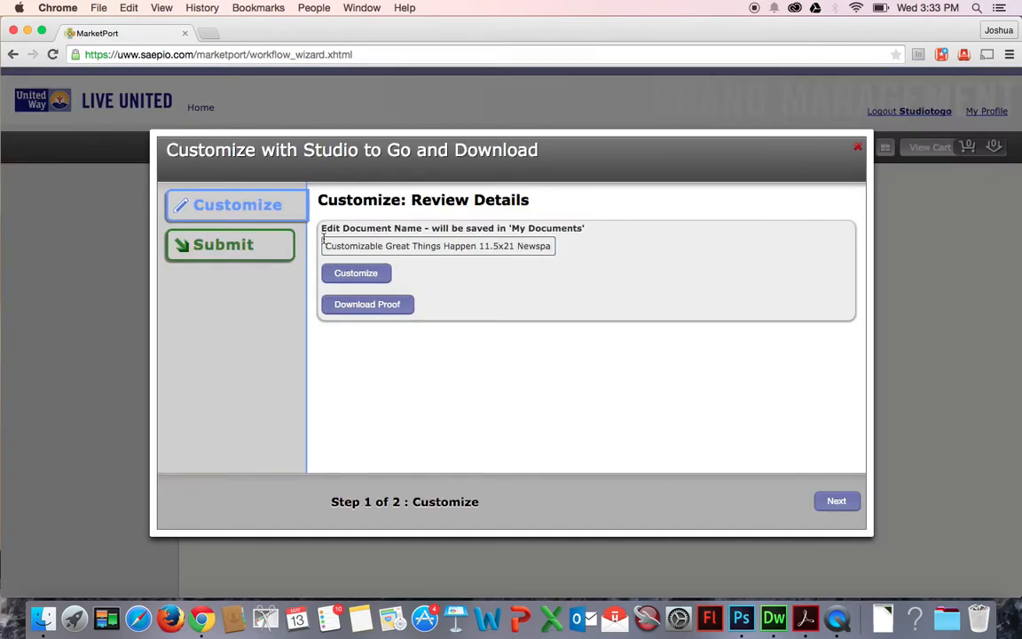
drag(325, 245, 417, 245)
click(367, 247)
click(476, 247)
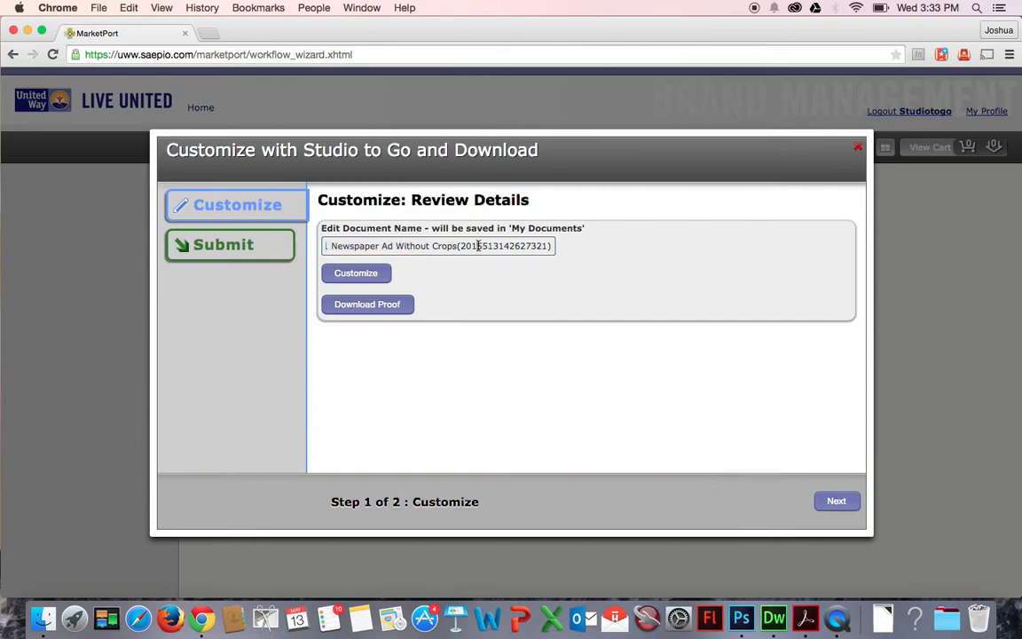
triple_click(411, 250)
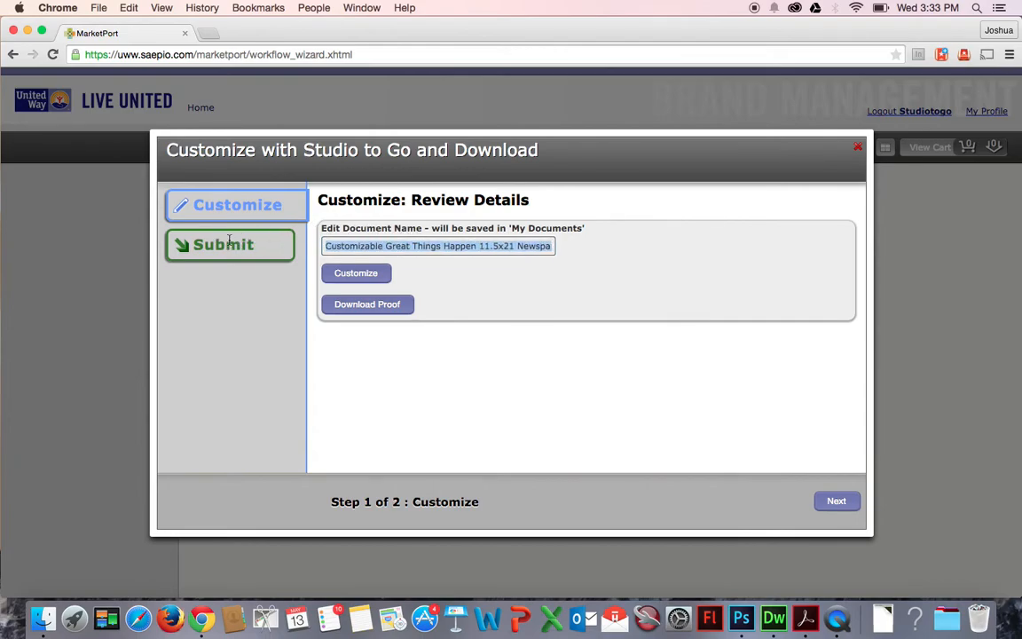
drag(520, 247, 740, 277)
drag(411, 246, 286, 244)
click(517, 247)
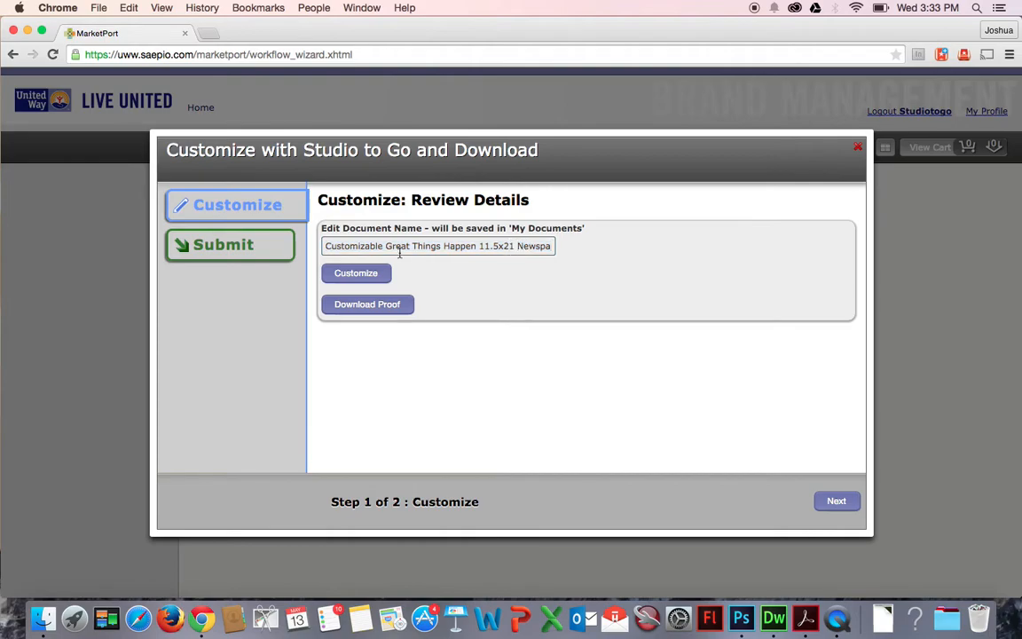
drag(328, 249, 383, 247)
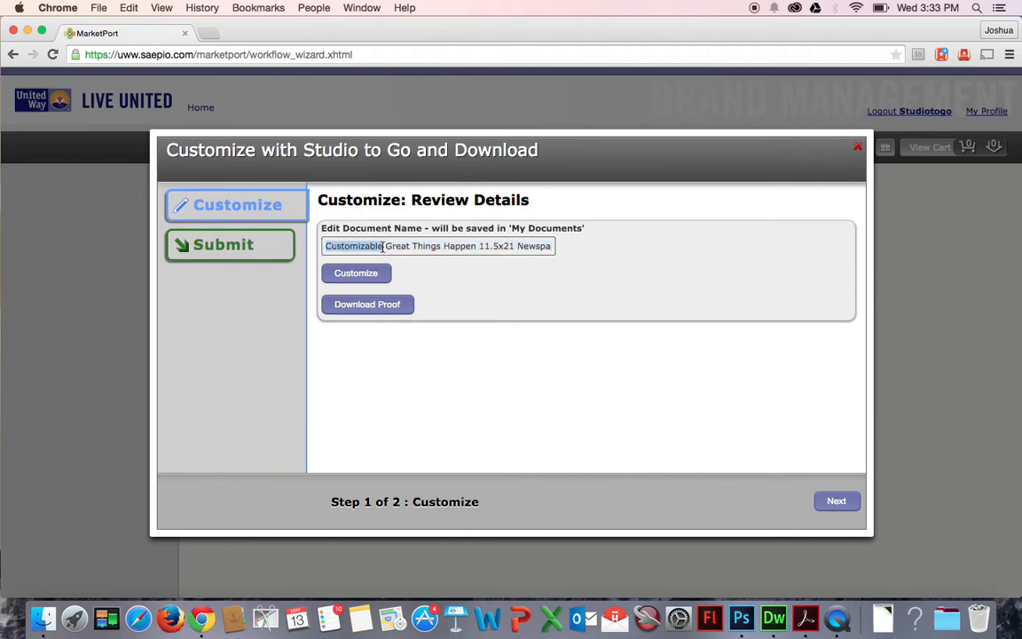
text(Josh Test)
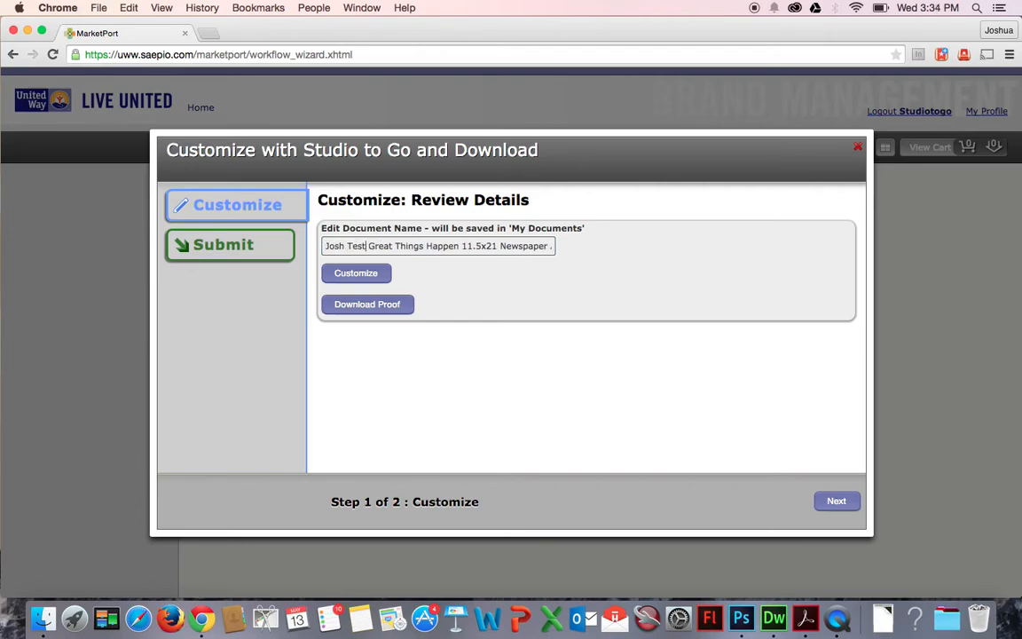
drag(549, 246, 609, 247)
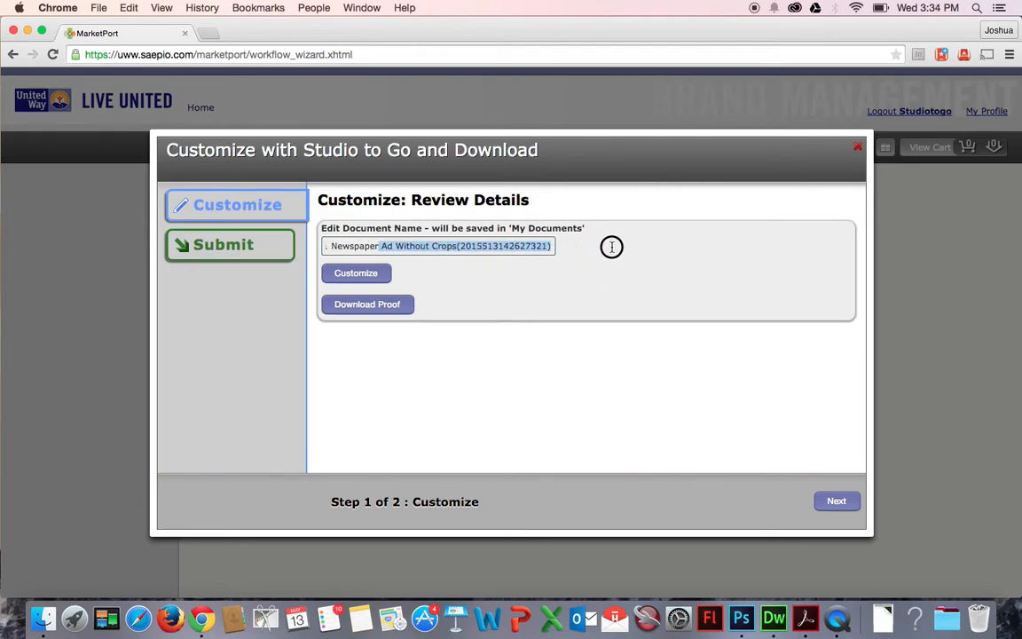
click(420, 249)
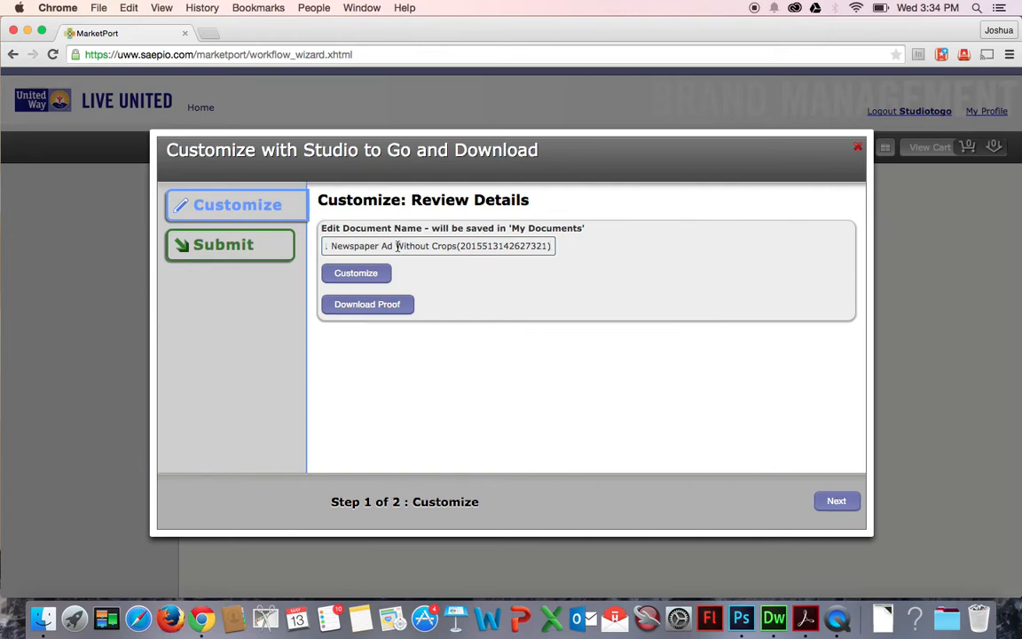
drag(397, 246, 700, 264)
key(BackSpace)
key(BackSpace)
click(519, 389)
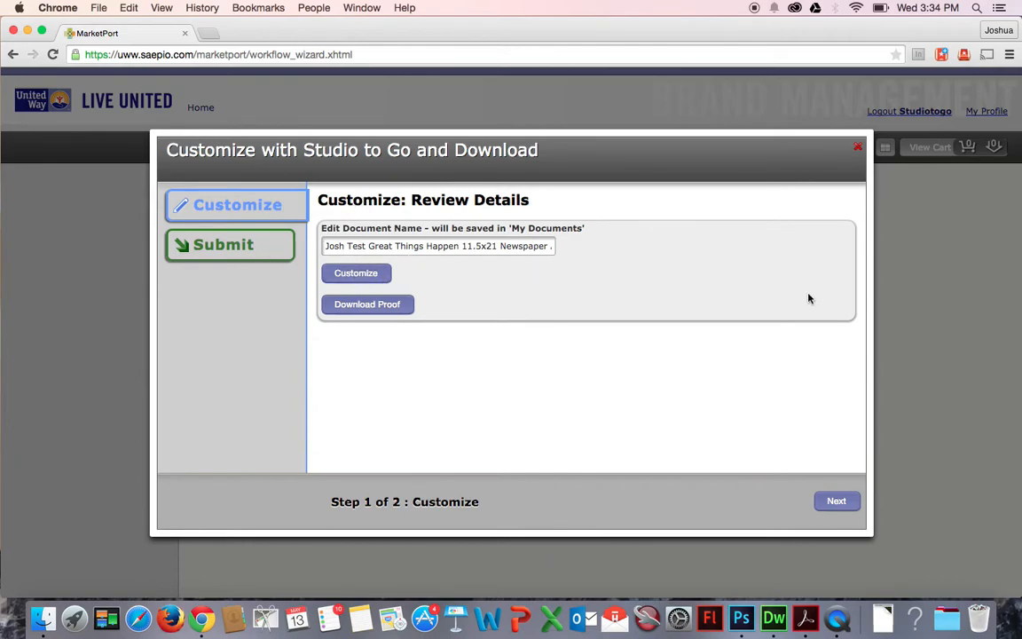
Proceed to the submit step and download the ad as a PDF at 300 resolution.
click(840, 510)
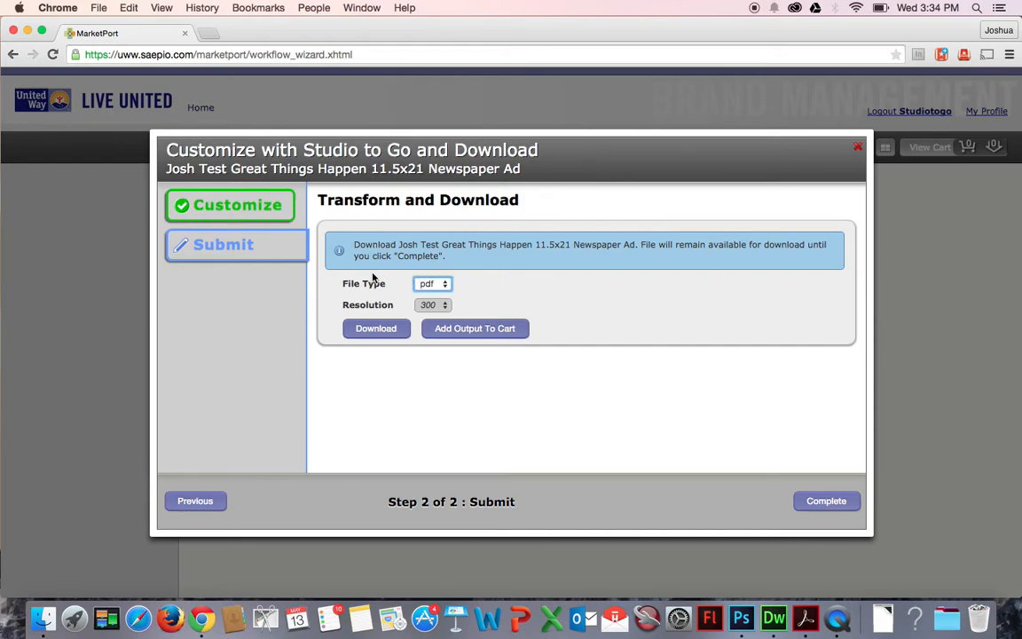
click(443, 286)
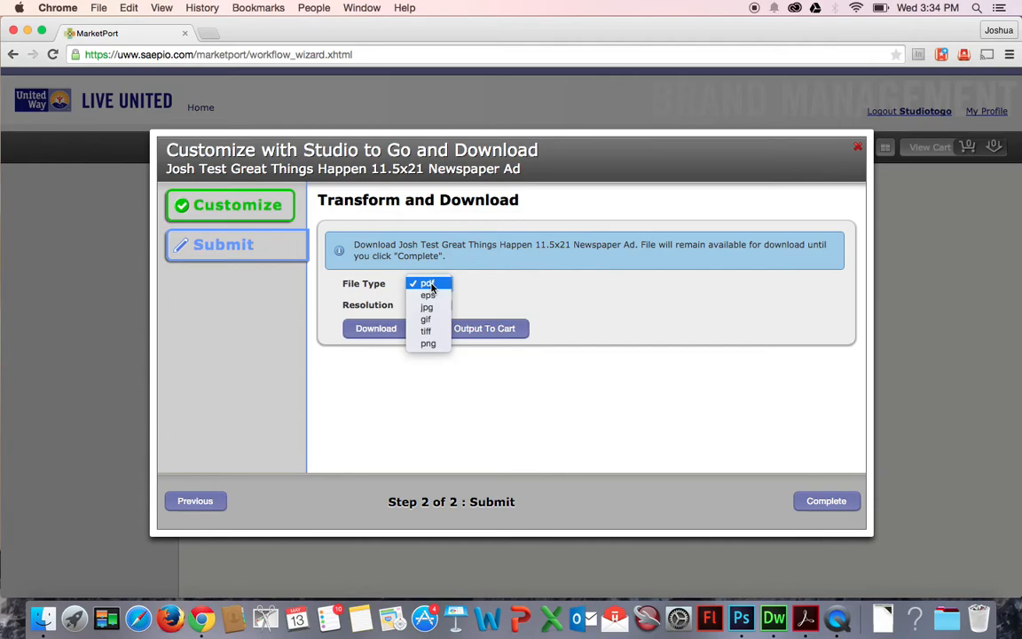
click(448, 284)
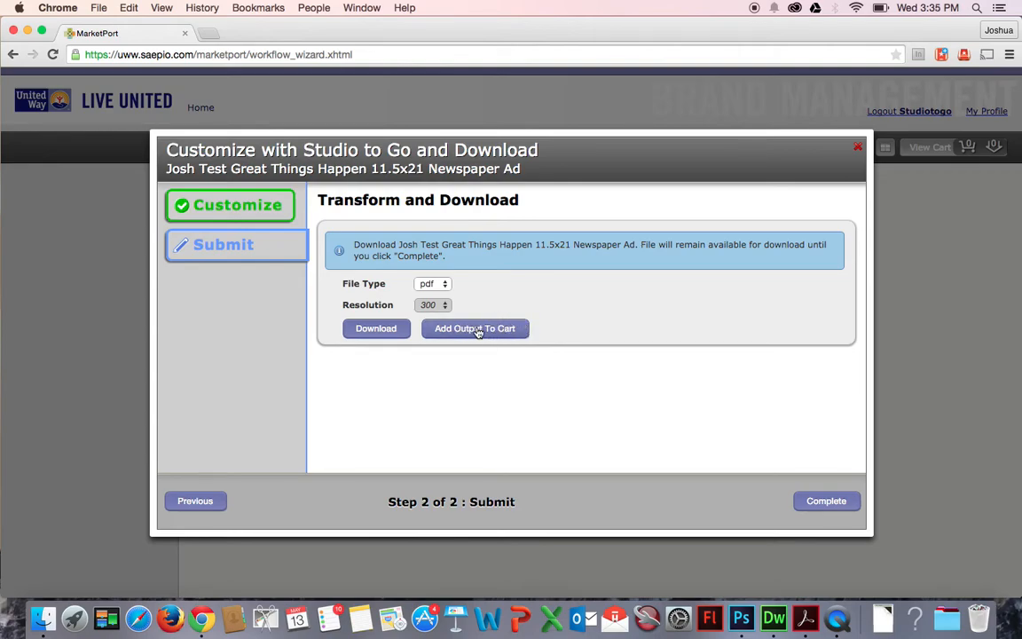
click(387, 333)
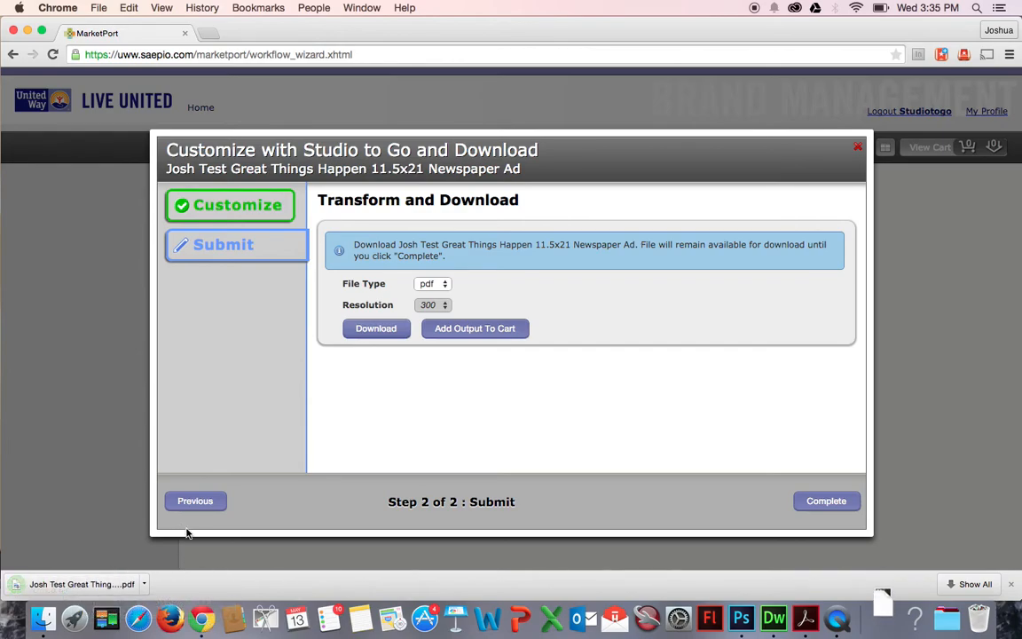
Open the downloaded PDF and scroll through it to review the headline and footer.
click(144, 585)
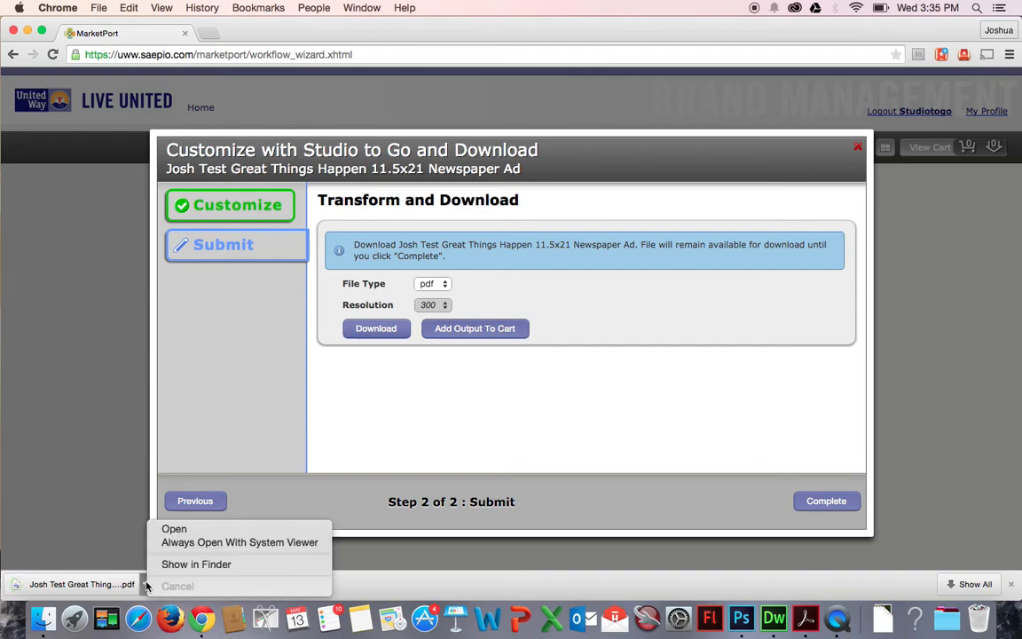
click(170, 530)
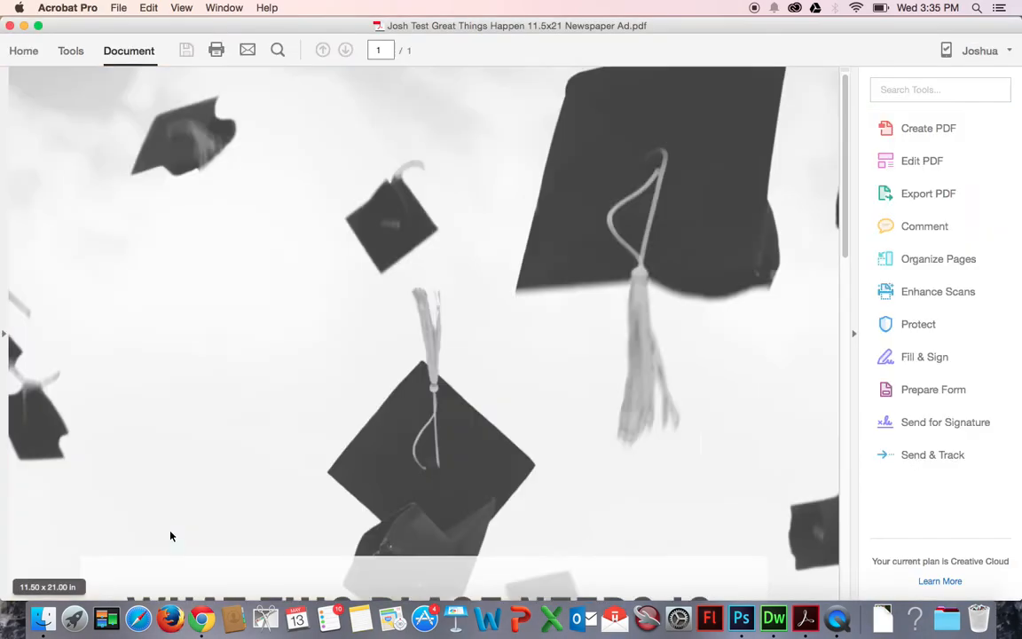
scroll(657, 337, down, 10)
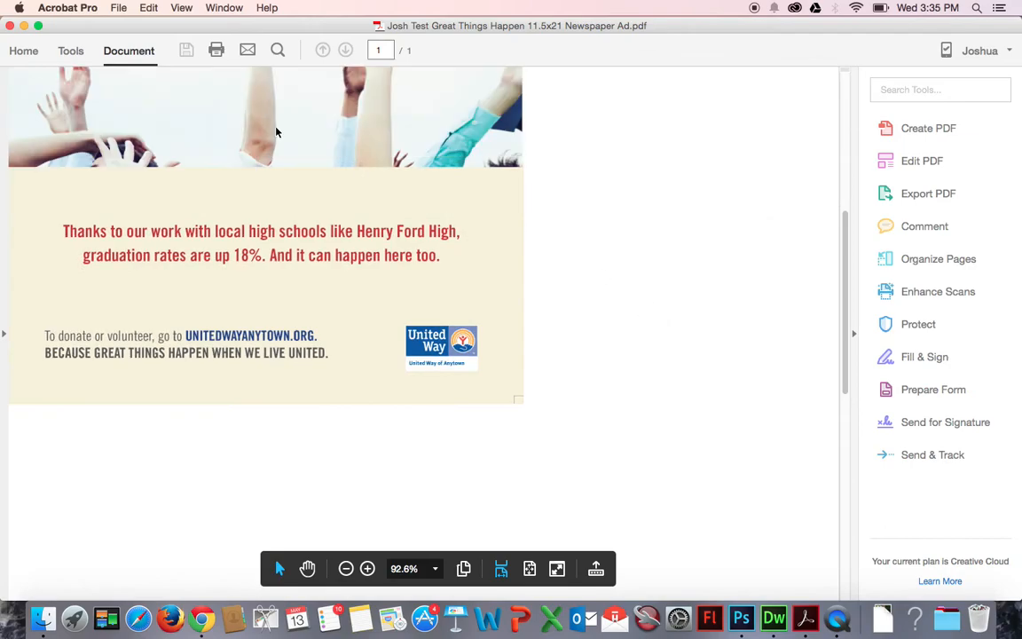
scroll(608, 403, up, 10)
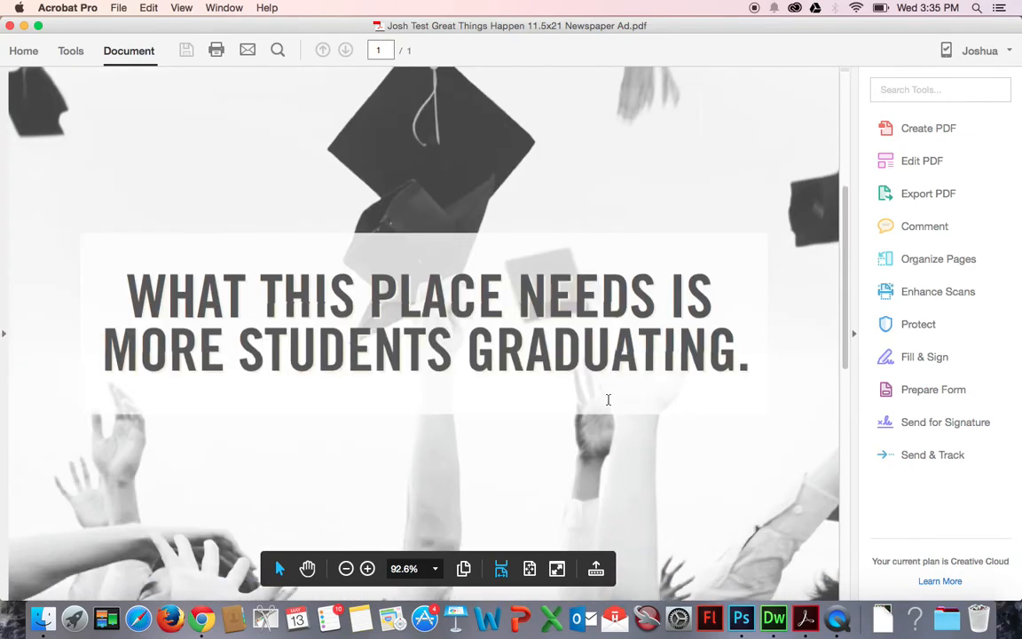
scroll(608, 401, down, 8)
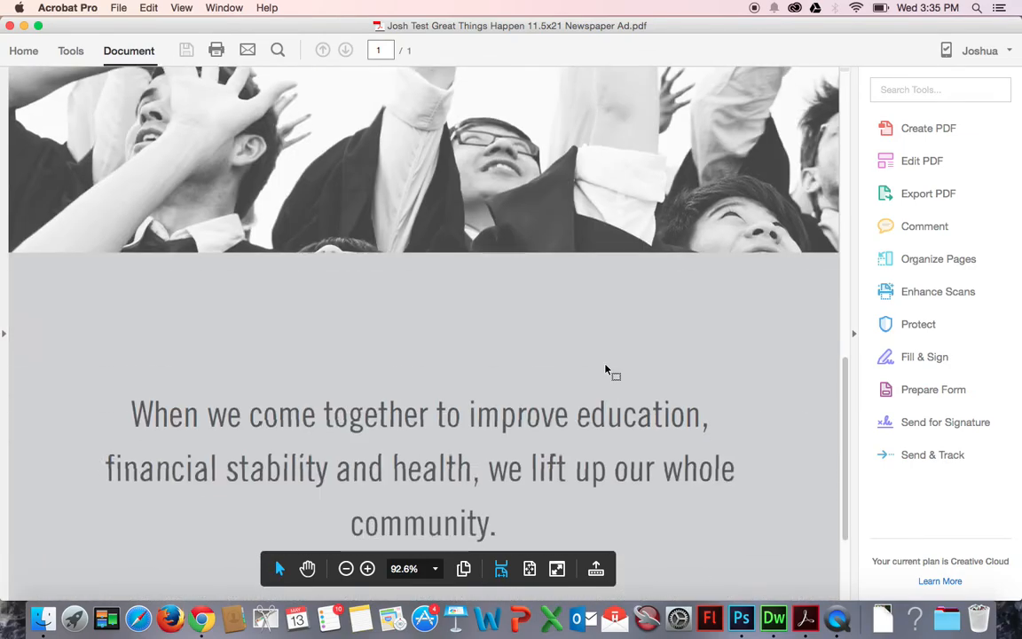
scroll(609, 371, down, 3)
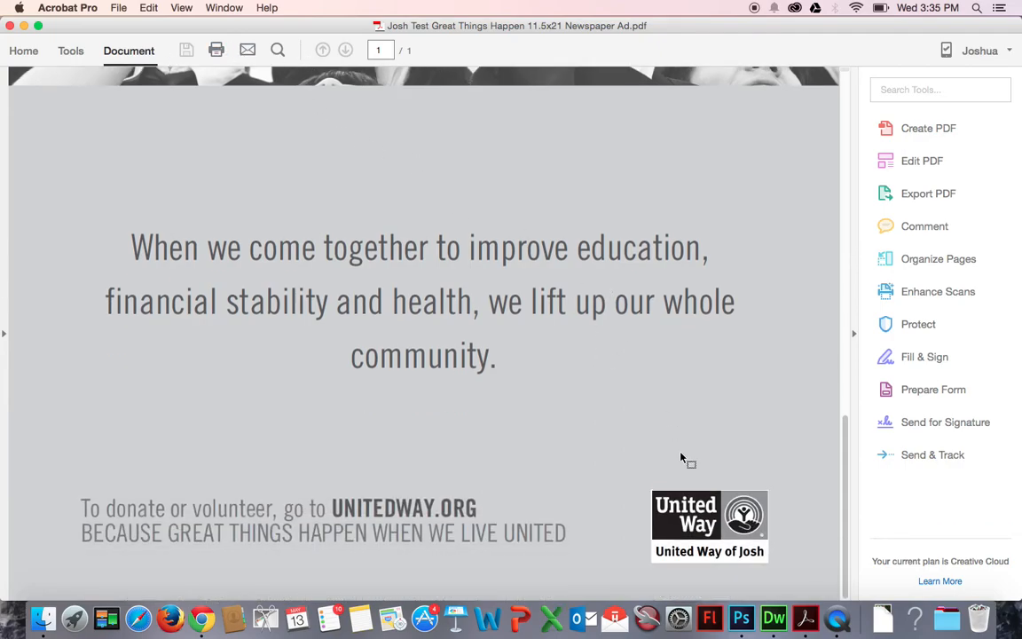
scroll(456, 341, up, 5)
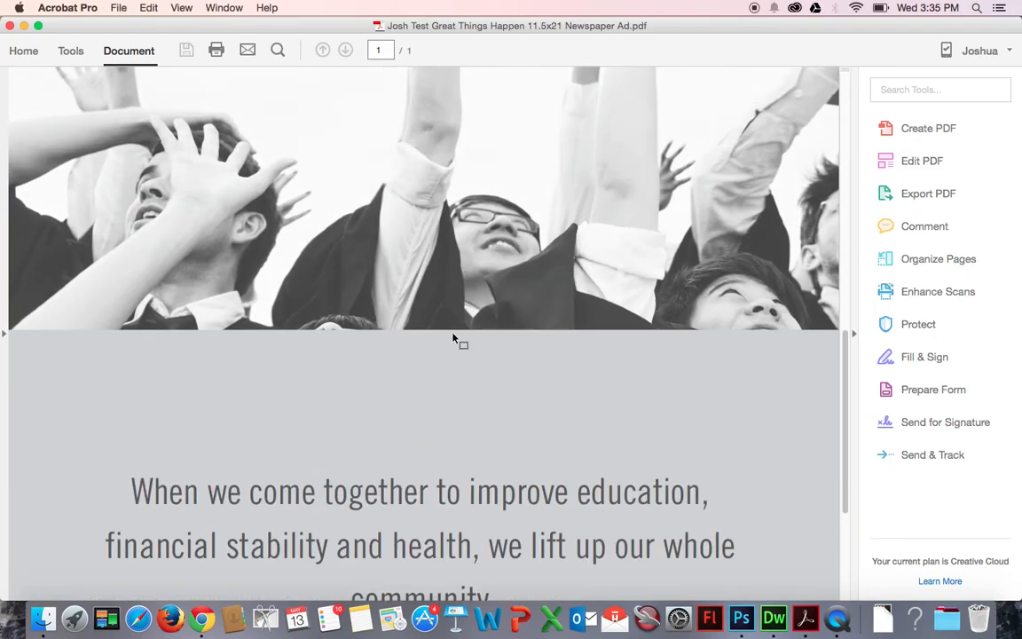
scroll(390, 217, up, 6)
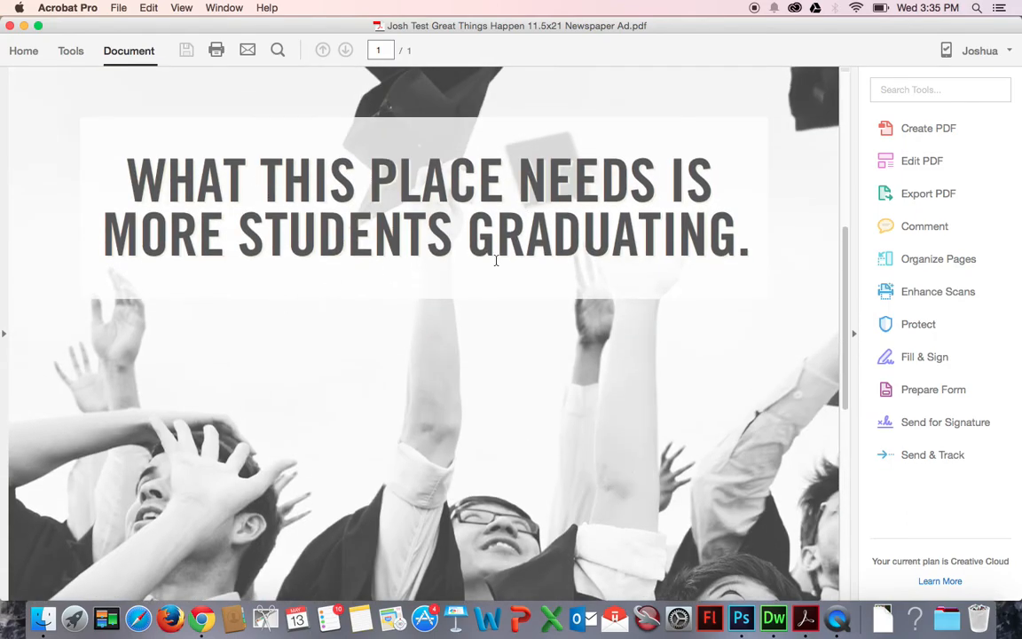
scroll(496, 260, down, 12)
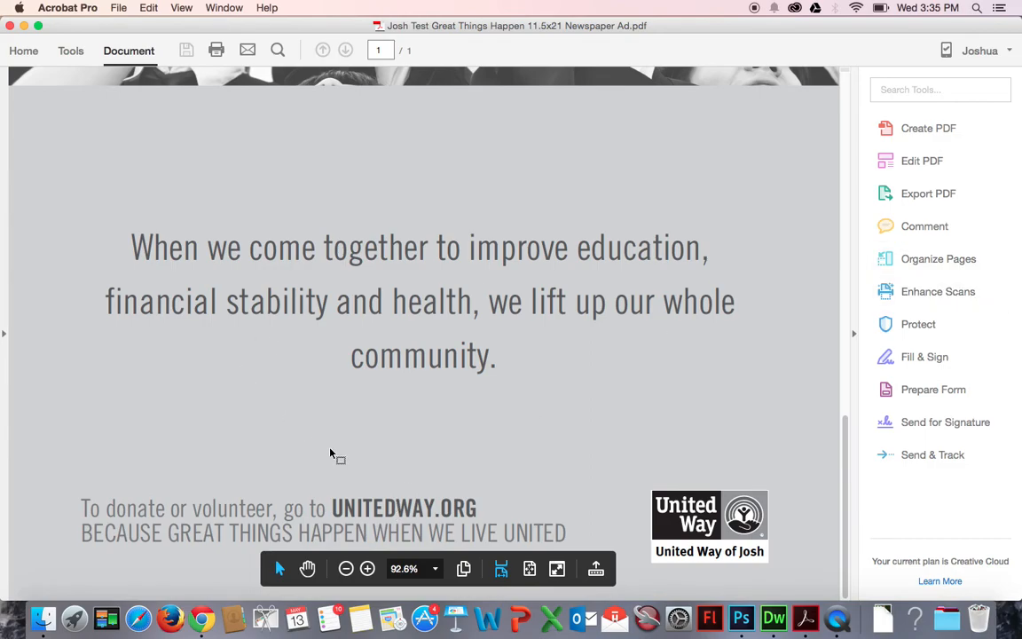
scroll(260, 328, up, 15)
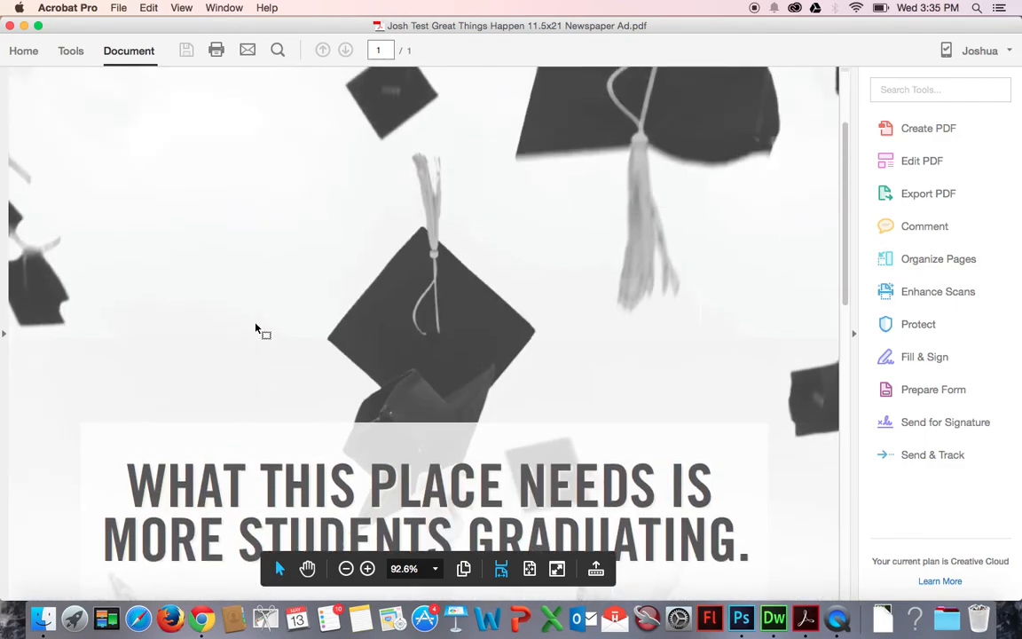
scroll(244, 240, up, 2)
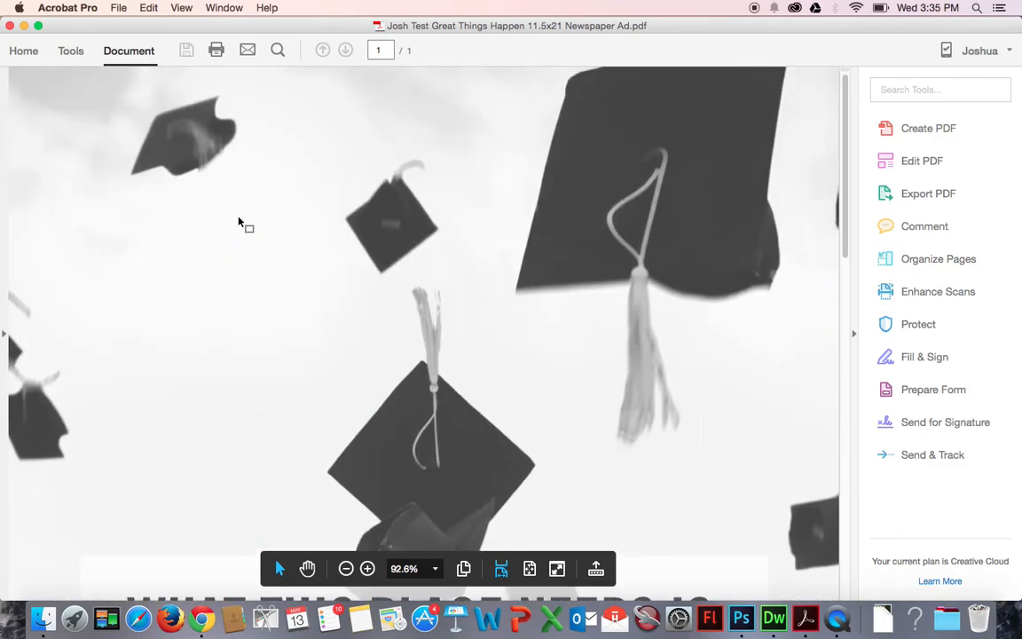
Close the PDF viewer and complete the Studio to Go download workflow.
click(11, 25)
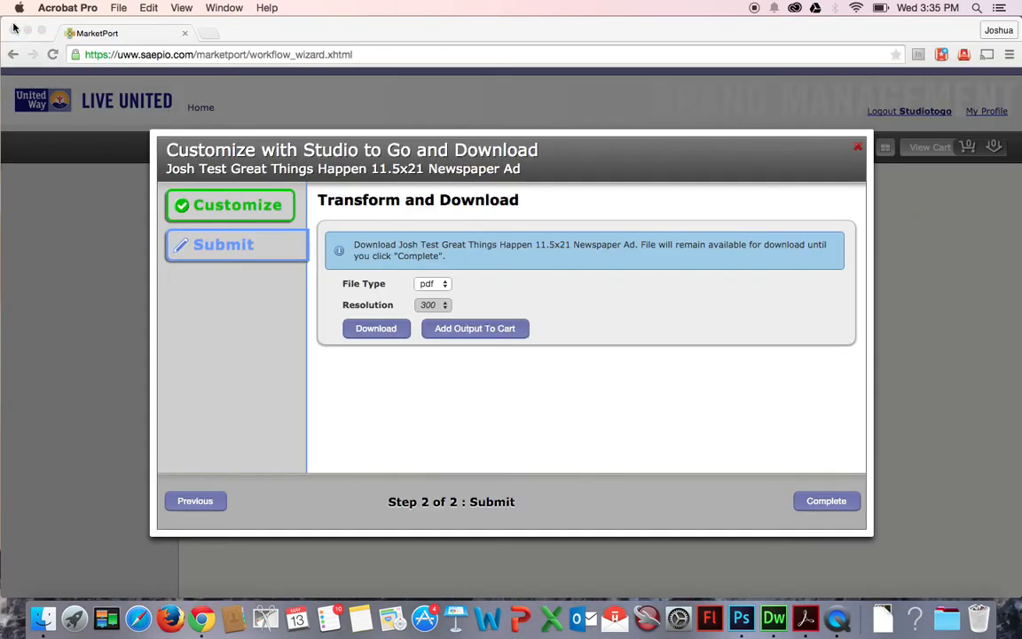
click(793, 498)
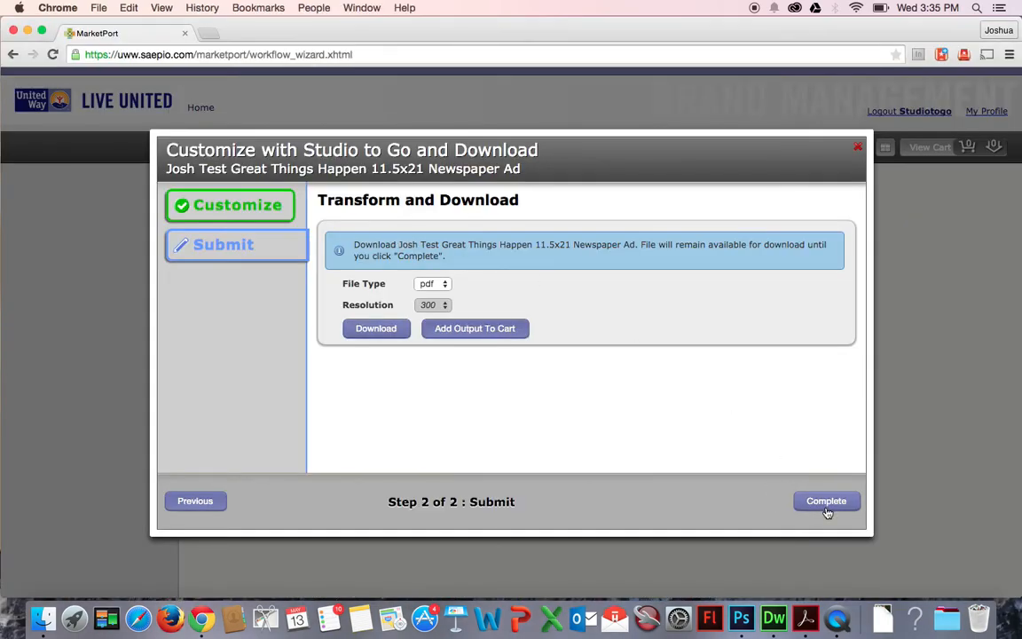
click(826, 502)
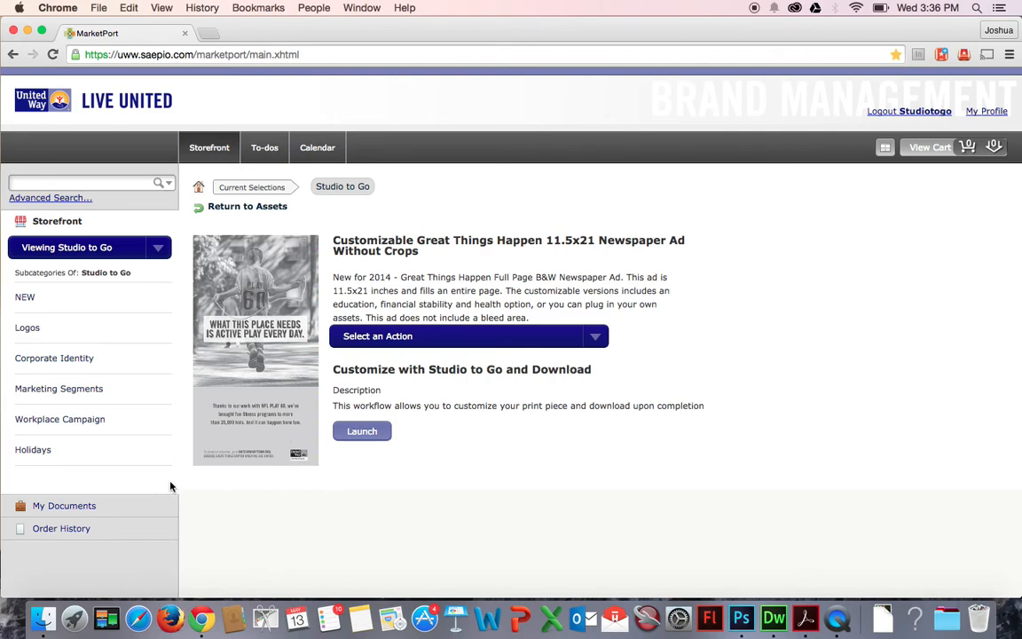
Open My Documents, inspect the saved ad's action options, and return to the documents list.
click(149, 511)
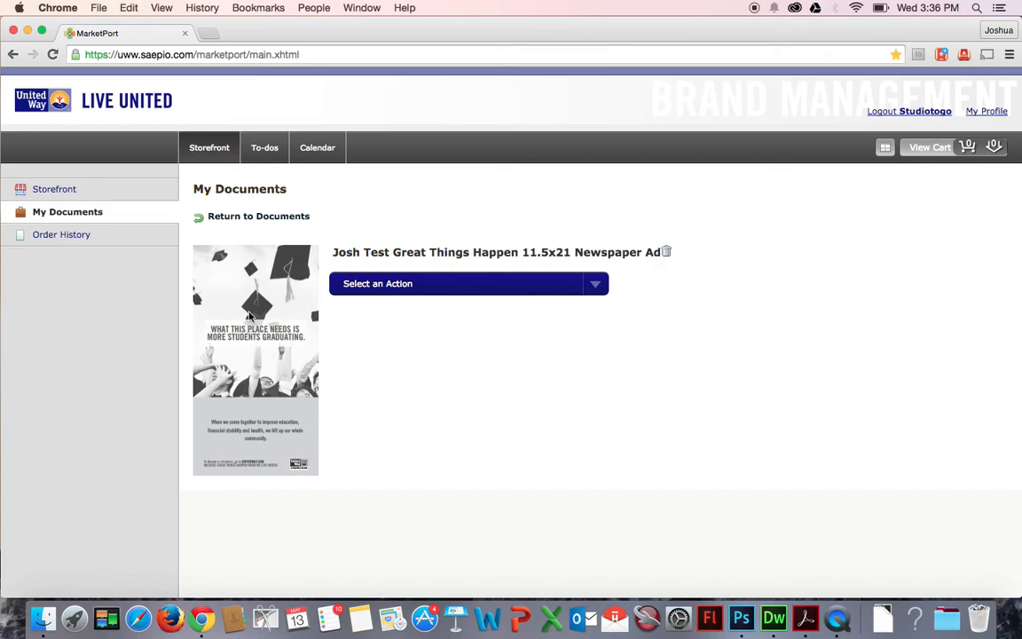
click(594, 282)
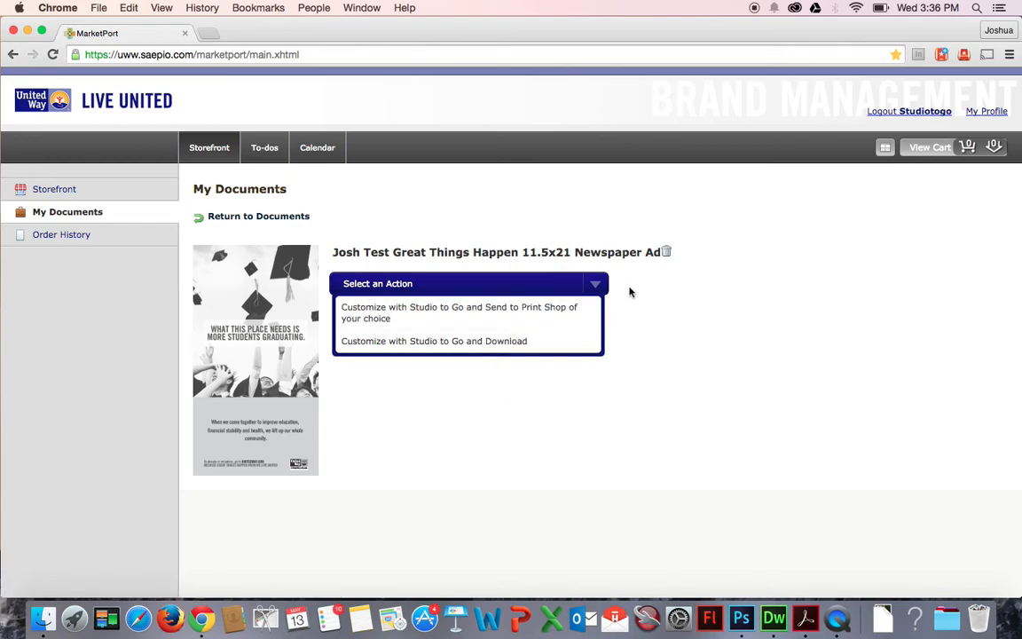
click(598, 292)
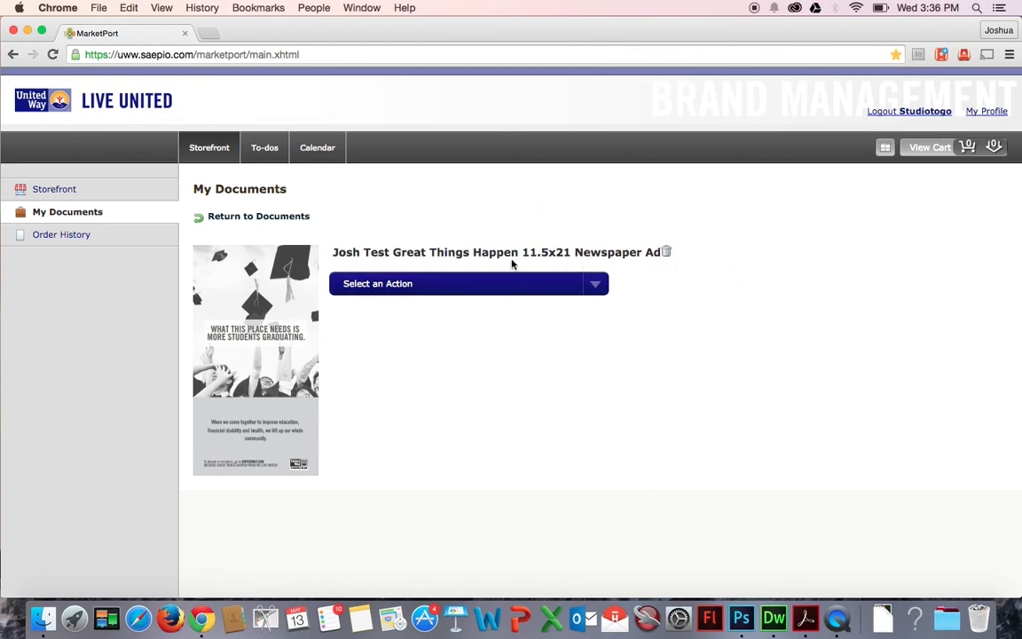
click(252, 216)
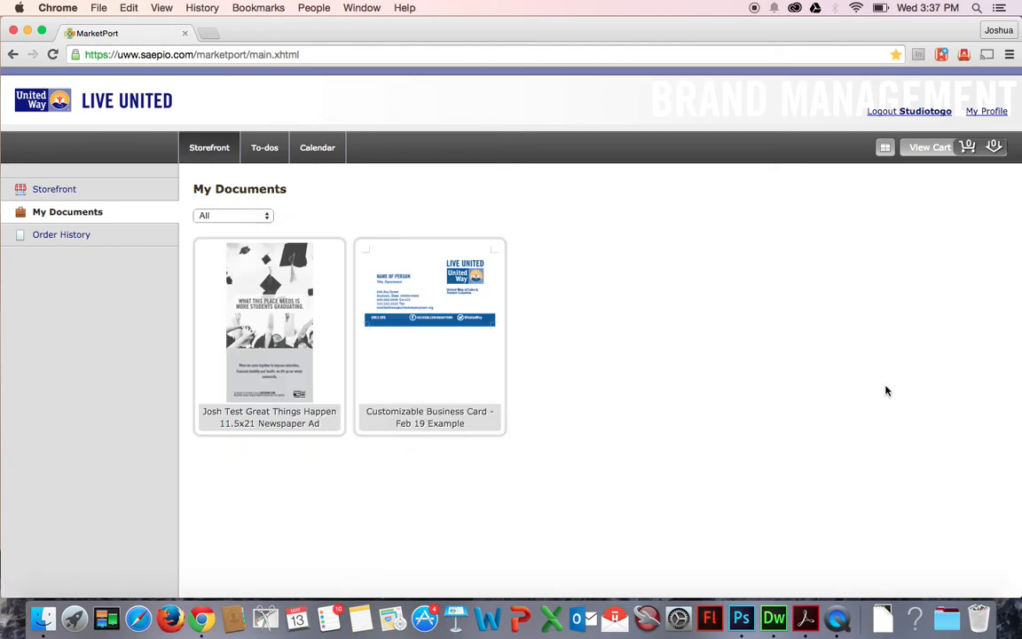
right_click(838, 620)
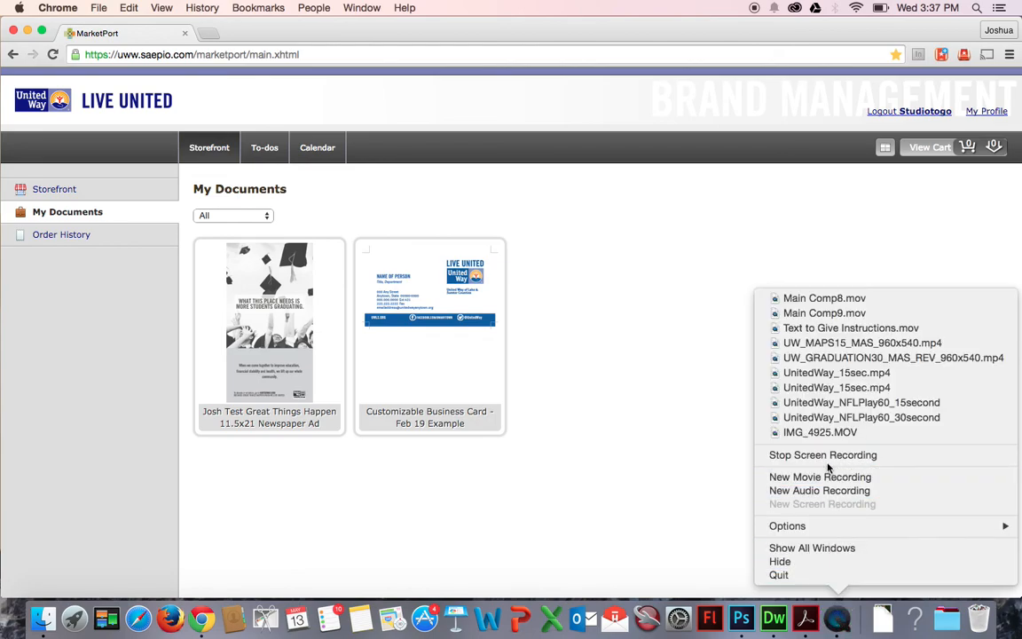